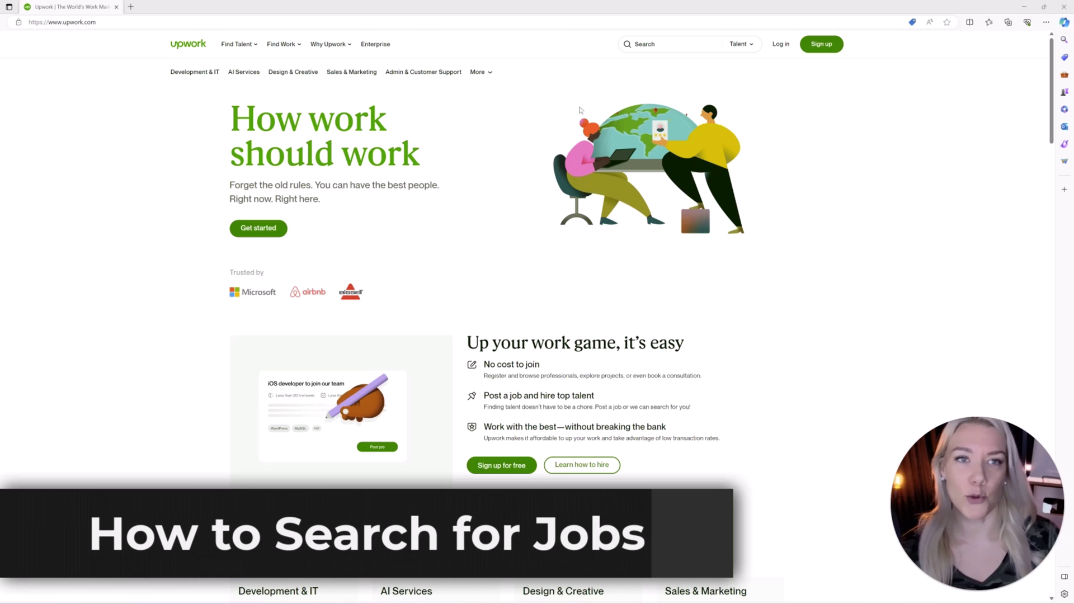
- Search Jobs for 'video editor', then clear the keyword to list all the newest postings
{"action": "left_click", "coordinate": [673, 43]}
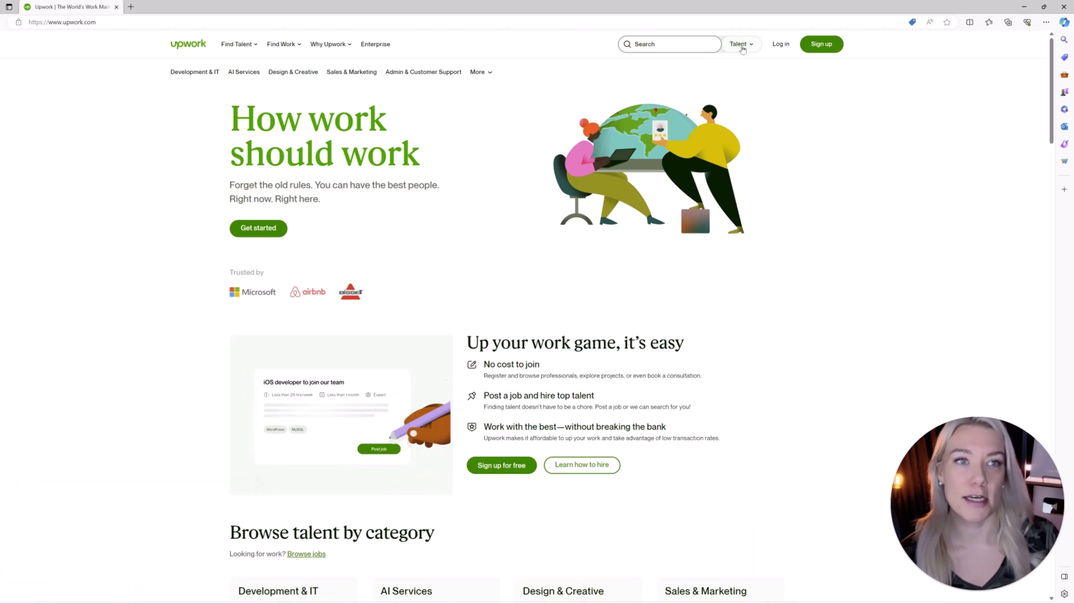
{"action": "left_click", "coordinate": [748, 45]}
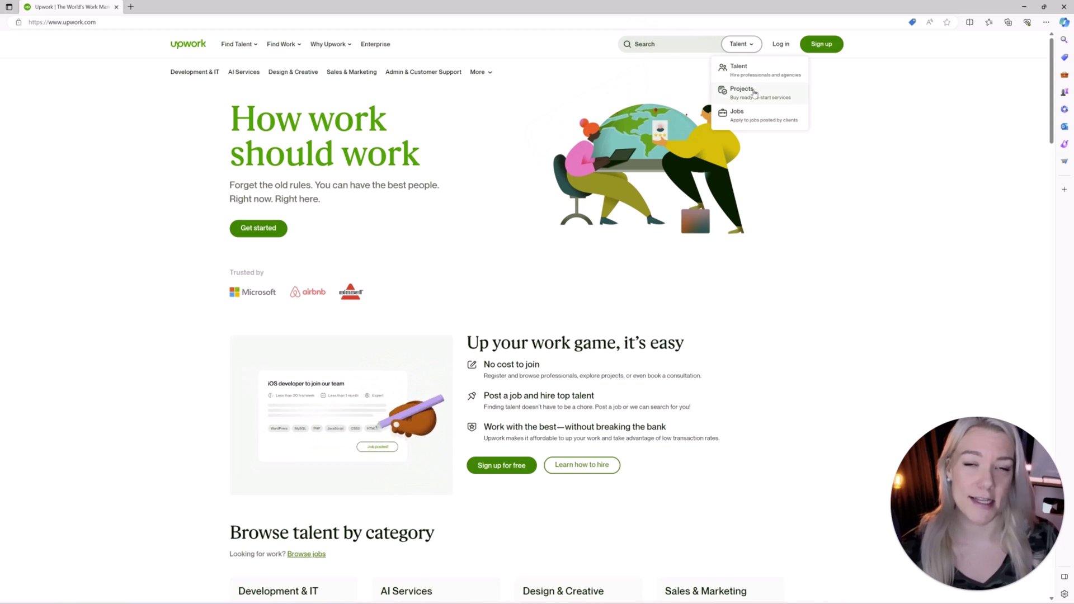
{"action": "left_click", "coordinate": [737, 111]}
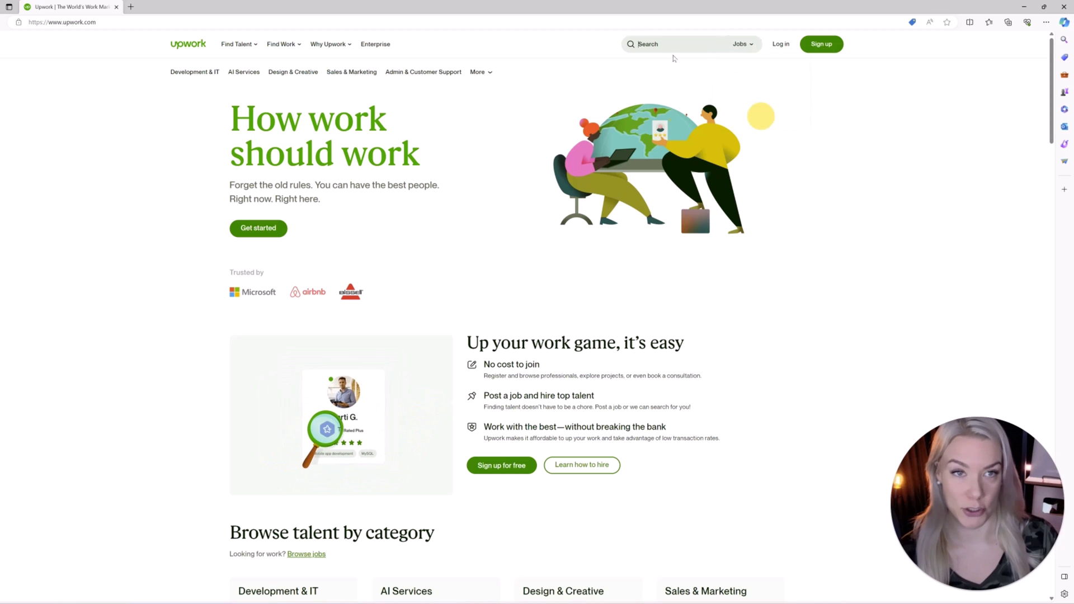
{"action": "left_click", "coordinate": [663, 46]}
{"action": "type", "text": "vid"}
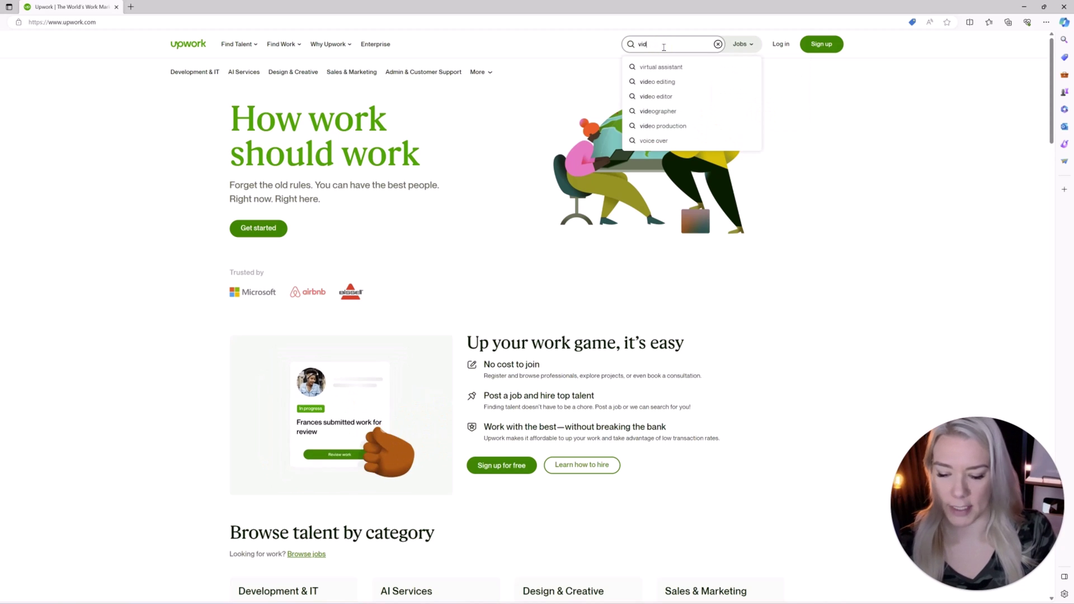
{"action": "type", "text": "eo editor"}
{"action": "key", "text": "Return"}
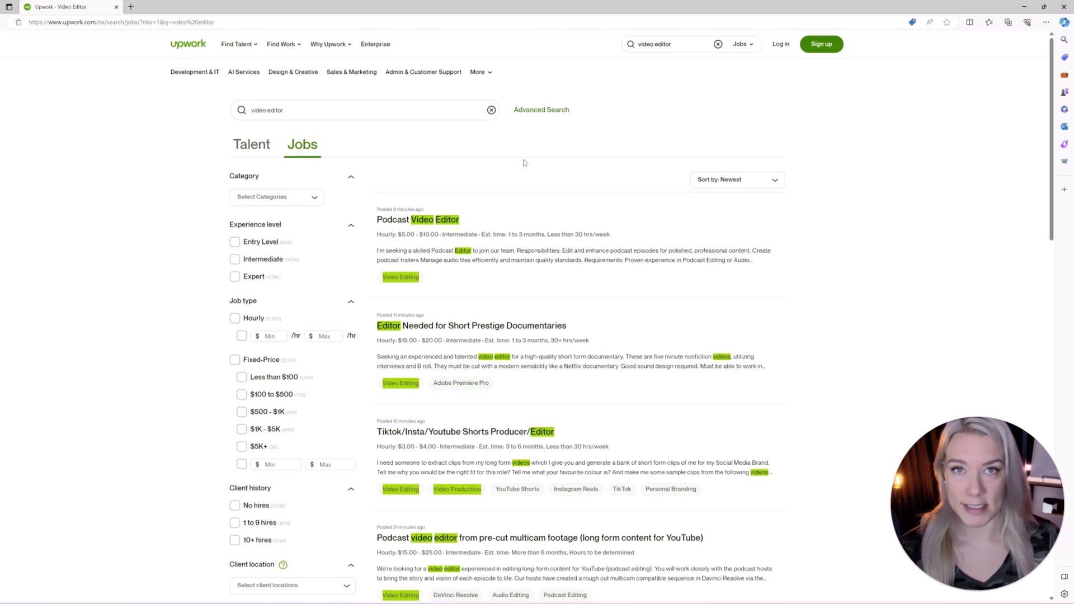
{"action": "left_click", "coordinate": [491, 110]}
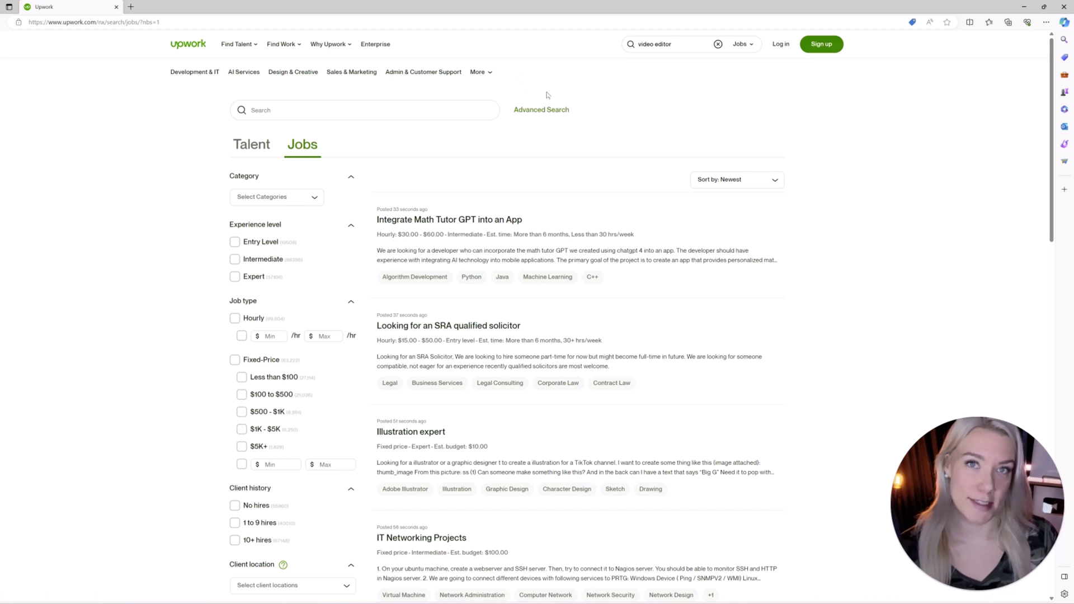
- From the home page, start a new account as a freelancer and continue to the sign-up form
{"action": "left_click", "coordinate": [188, 48]}
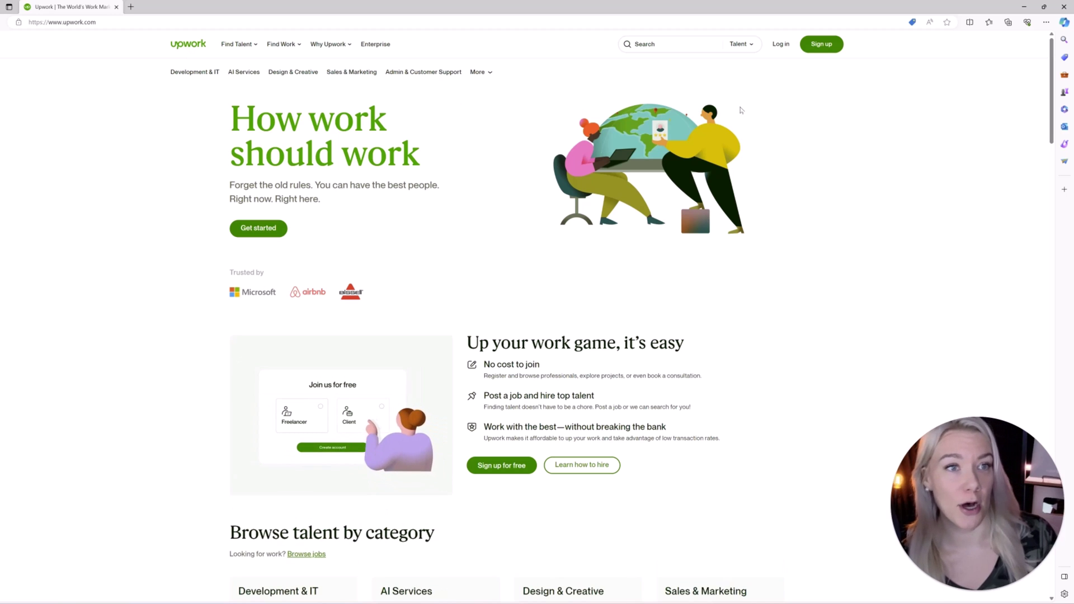
{"action": "left_click", "coordinate": [814, 46]}
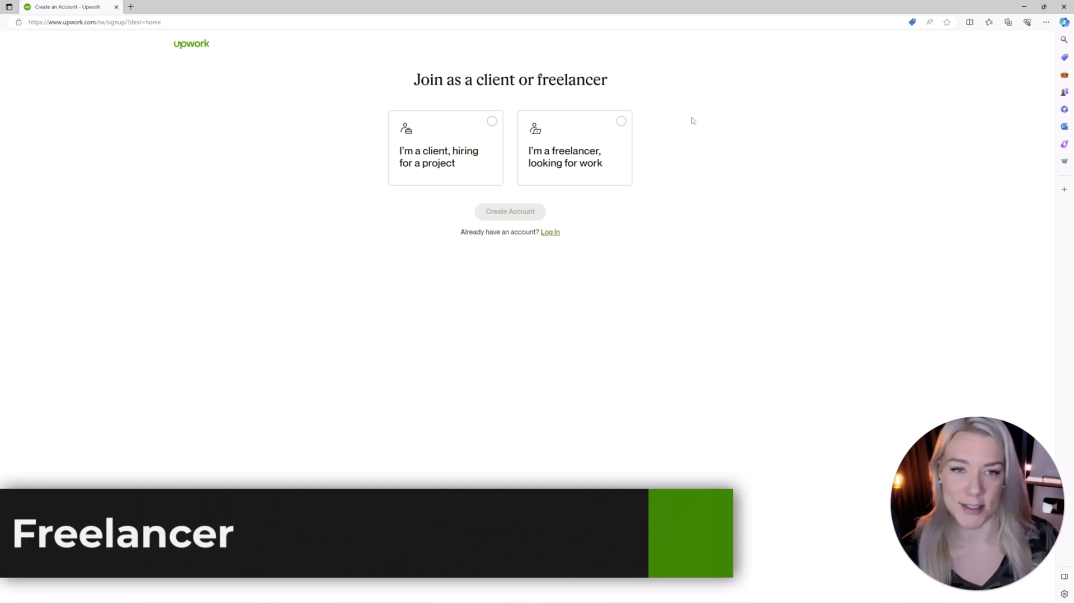
{"action": "left_click", "coordinate": [603, 168]}
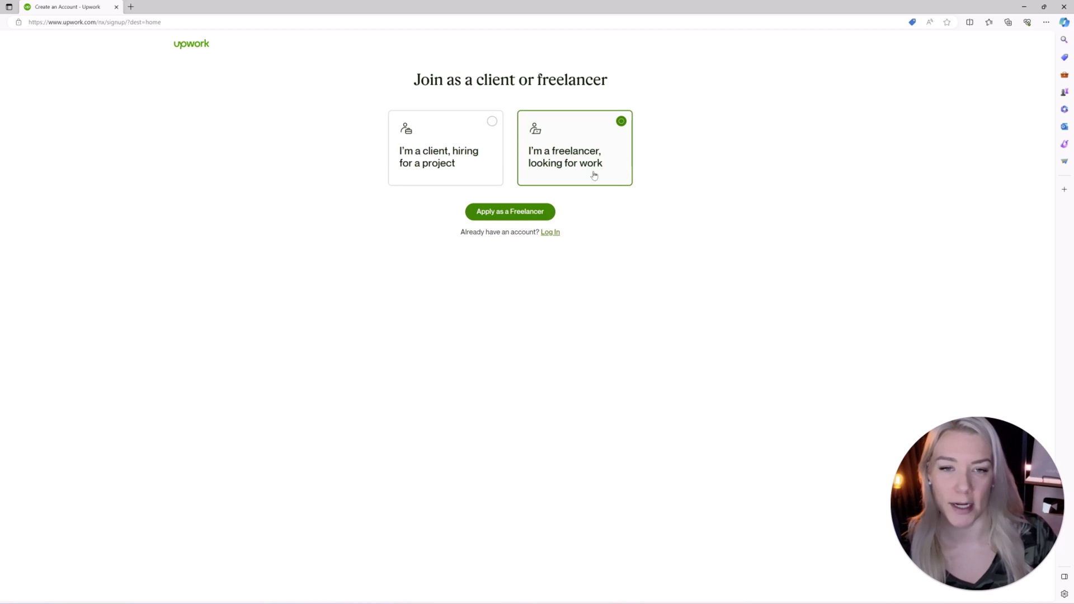
{"action": "left_click", "coordinate": [524, 213]}
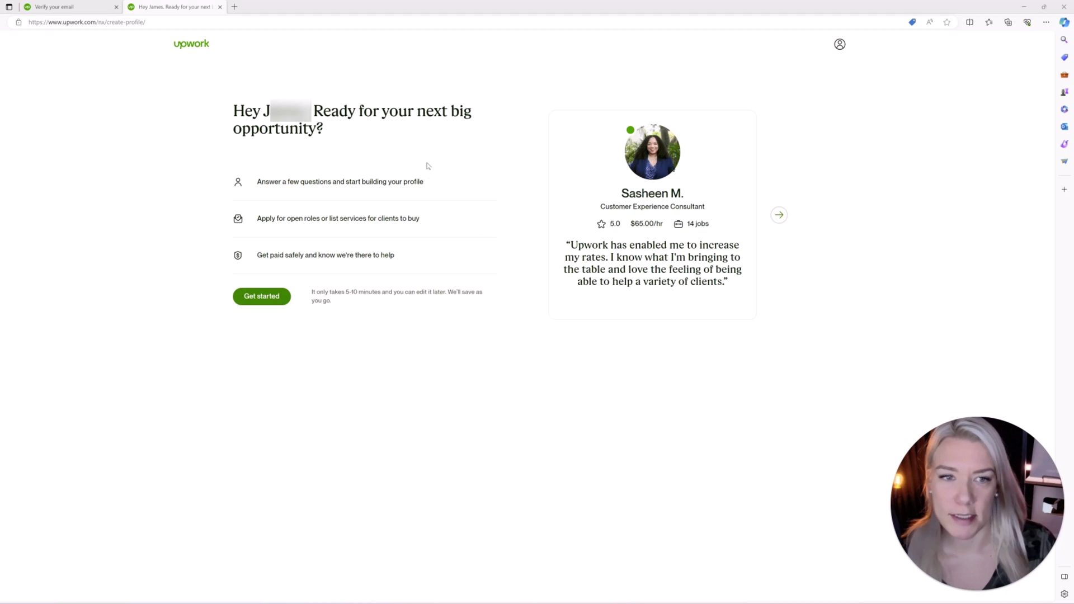
- Begin the onboarding questions, answering 'I have some experience' and 'To earn my main income'
{"action": "left_click", "coordinate": [256, 298]}
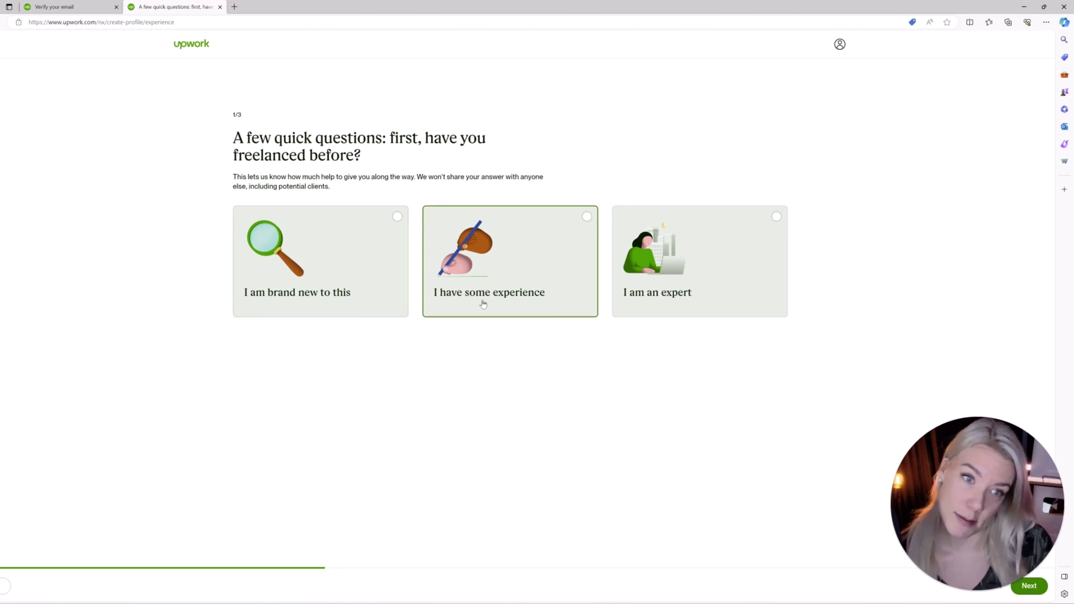
{"action": "left_click", "coordinate": [534, 290]}
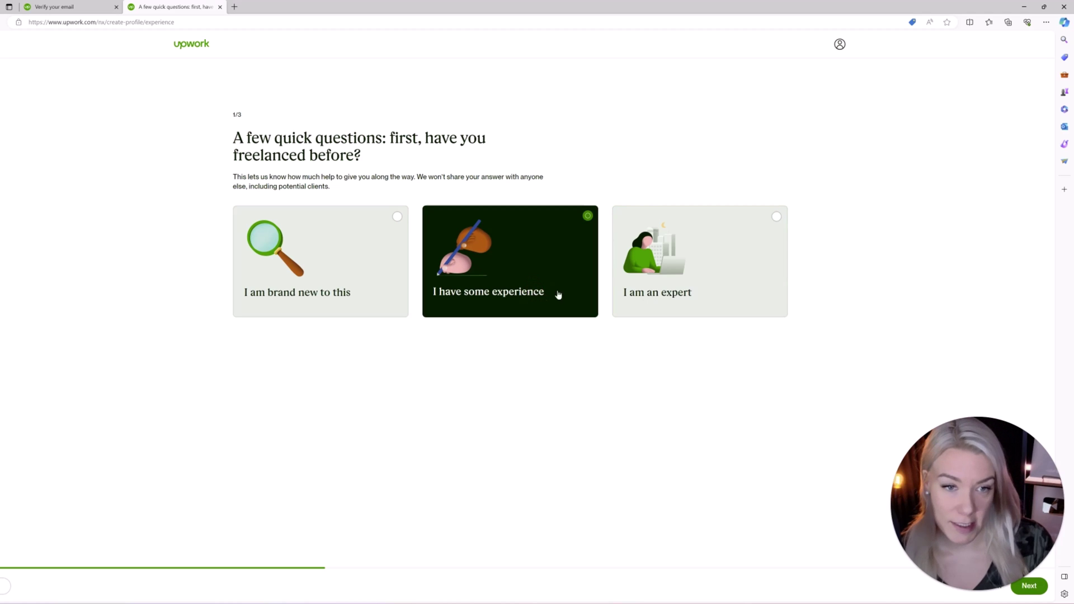
{"action": "left_click", "coordinate": [1040, 587]}
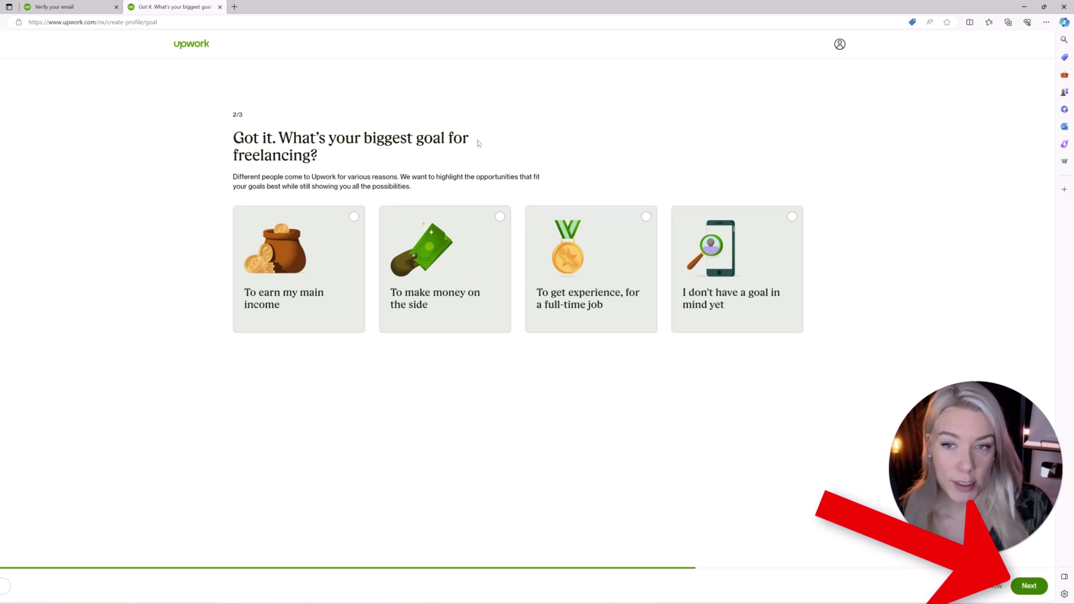
{"action": "left_click", "coordinate": [333, 236]}
{"action": "left_click", "coordinate": [1030, 585]}
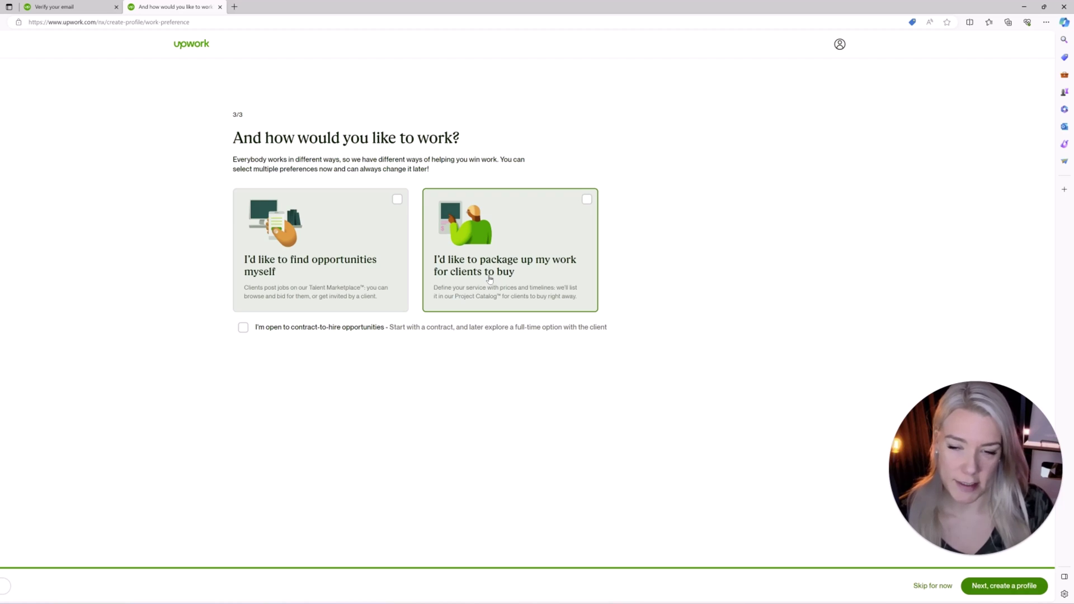
- Choose finding opportunities myself and open to contract-to-hire, then proceed to profile creation
{"action": "left_click", "coordinate": [256, 271]}
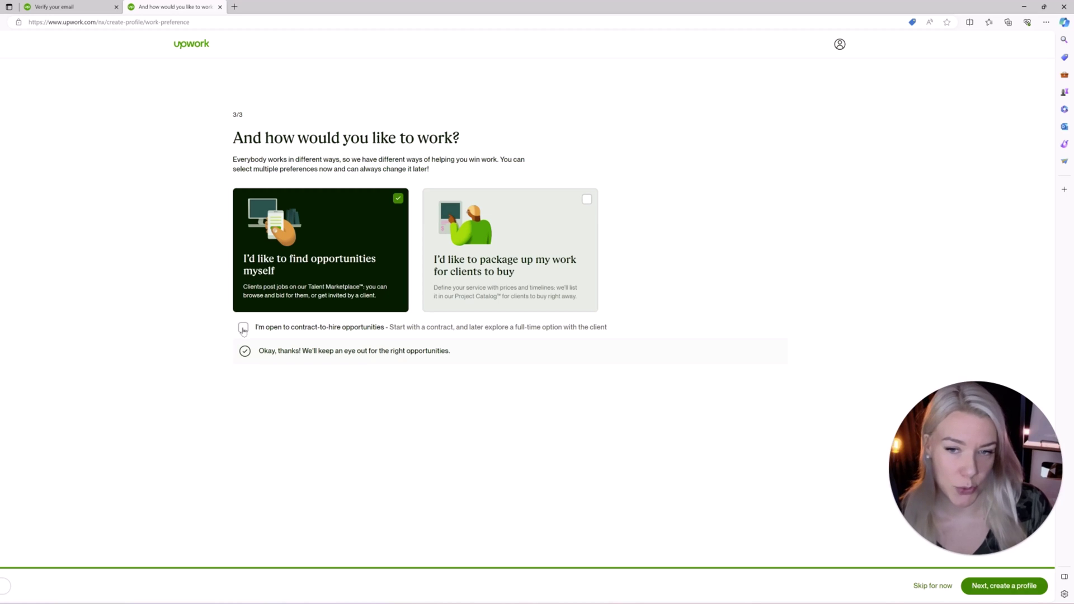
{"action": "left_click", "coordinate": [243, 329]}
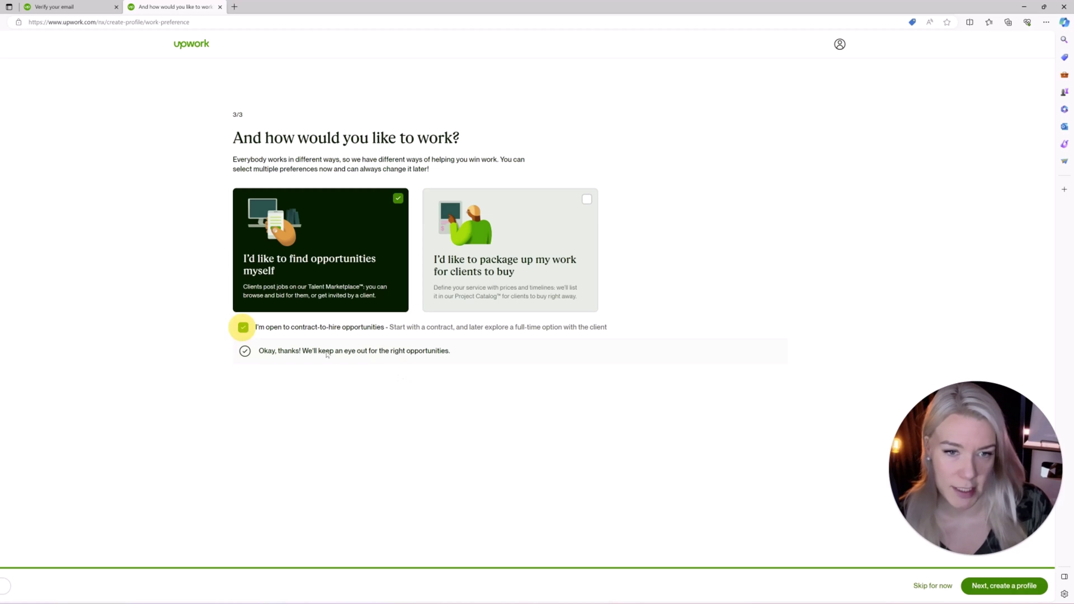
{"action": "left_click", "coordinate": [985, 587]}
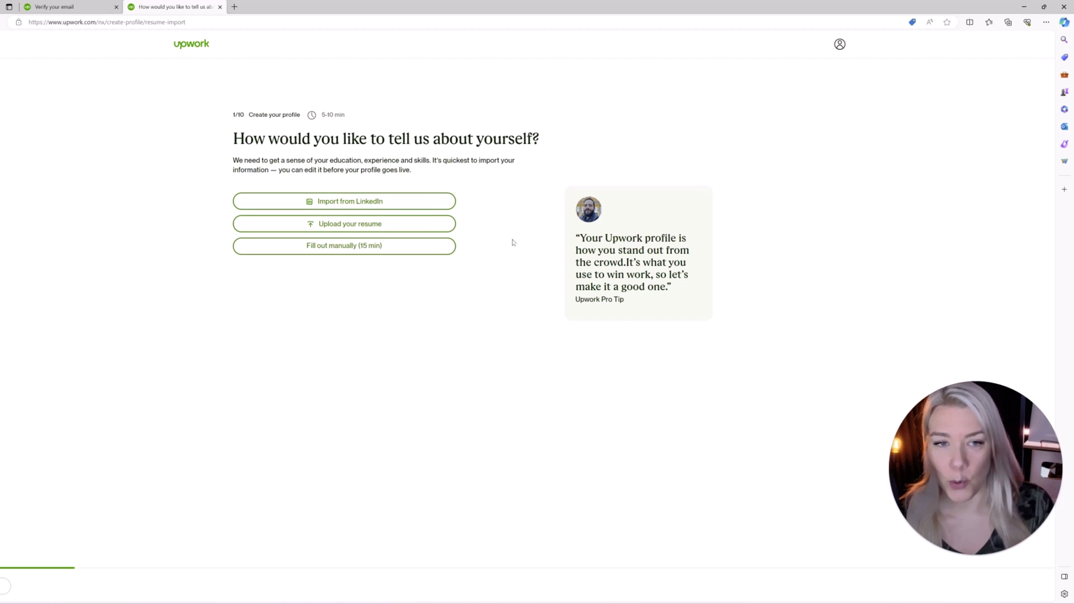
- Choose to fill out the profile manually (15 min)
{"action": "left_click", "coordinate": [448, 252]}
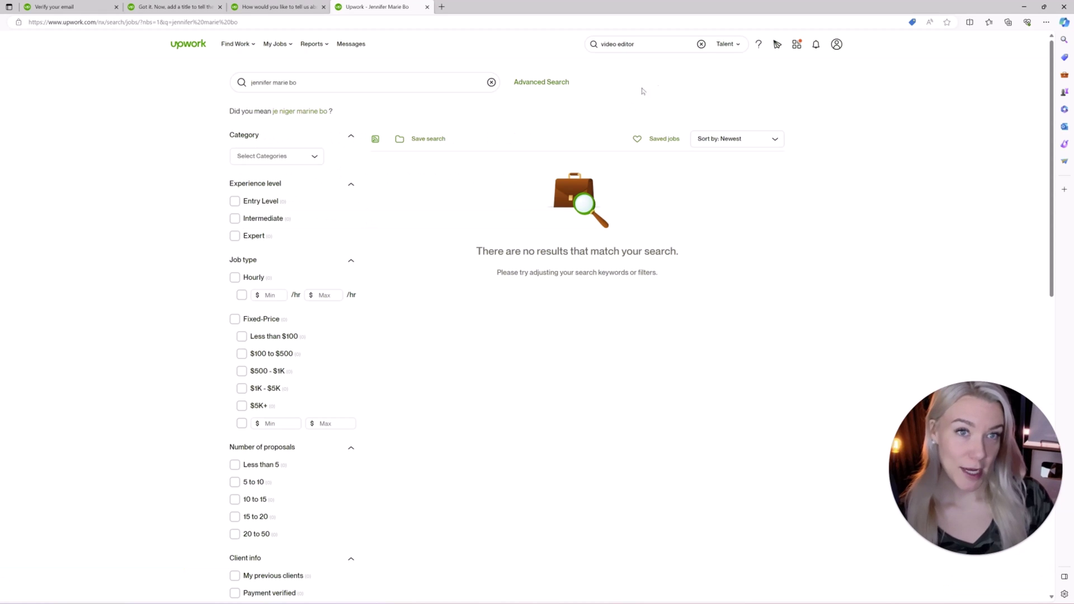
- Switch the header search to Talent, run the 'video editor' search and scroll the matching freelancers
{"action": "left_click", "coordinate": [740, 46]}
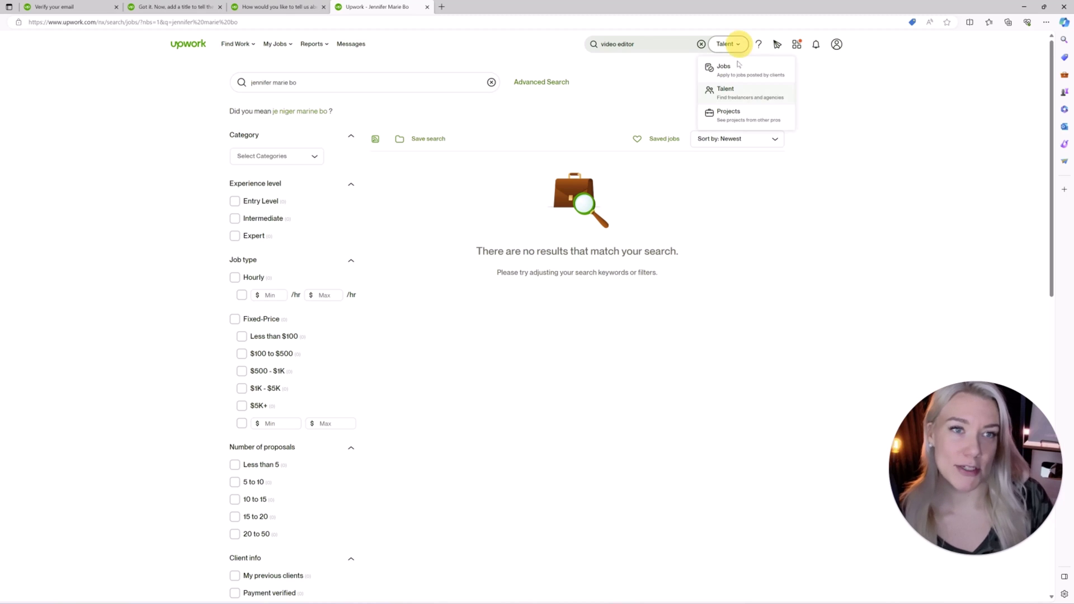
{"action": "left_click", "coordinate": [739, 92]}
{"action": "left_click", "coordinate": [674, 47]}
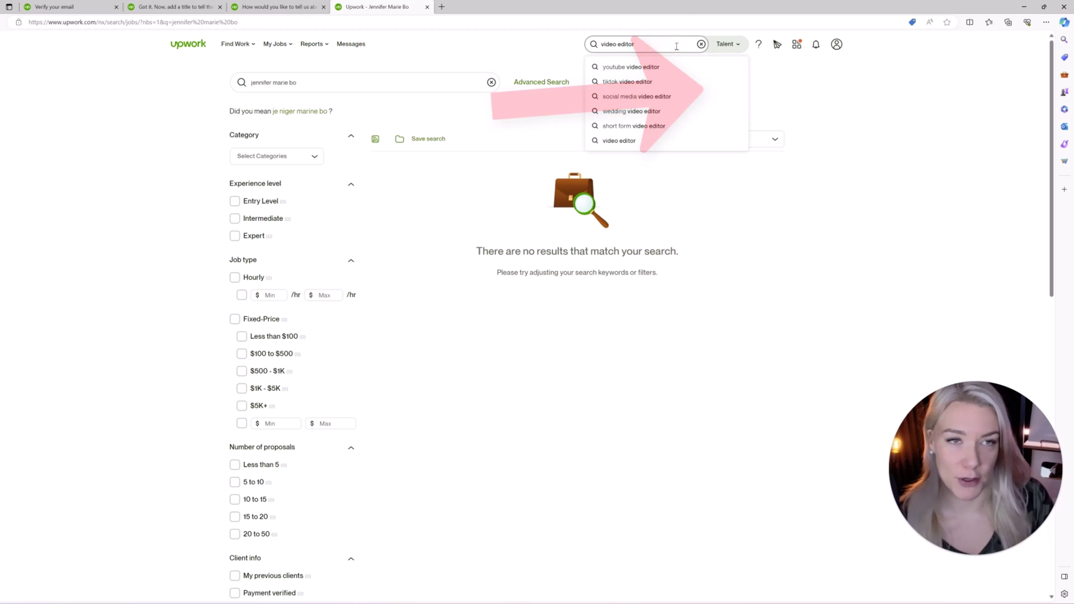
{"action": "key", "text": "Return"}
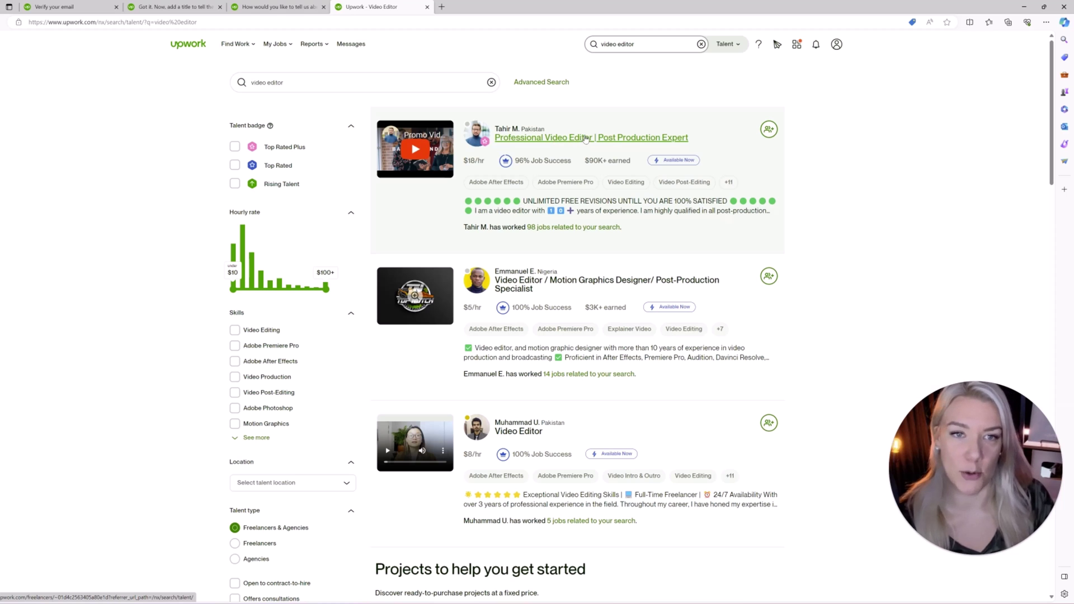
{"action": "scroll", "coordinate": [615, 277], "scroll_direction": "down", "scroll_amount": 2}
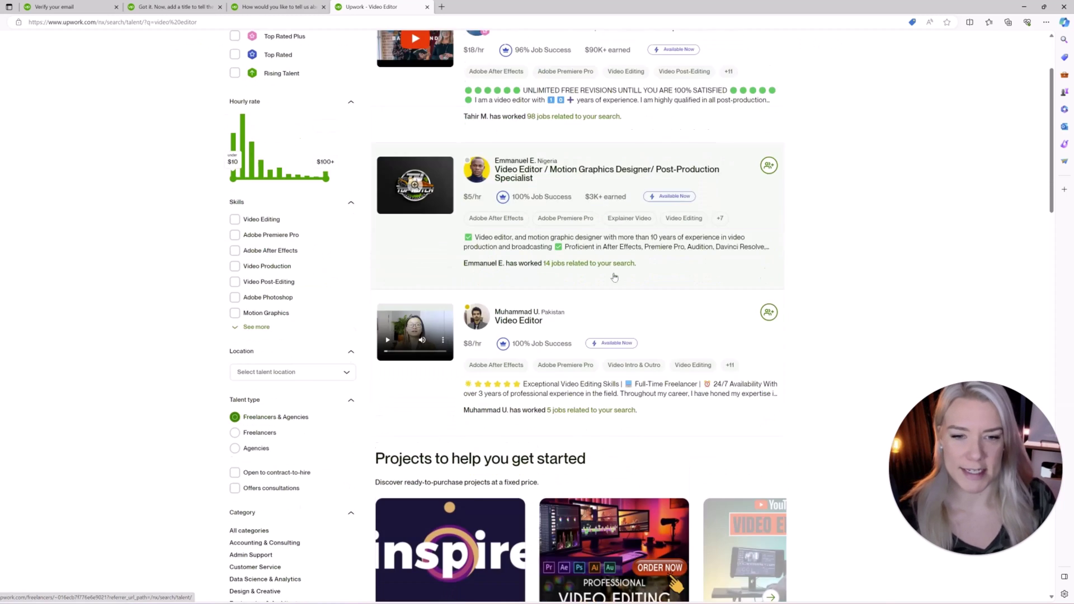
{"action": "scroll", "coordinate": [614, 277], "scroll_direction": "down", "scroll_amount": 5}
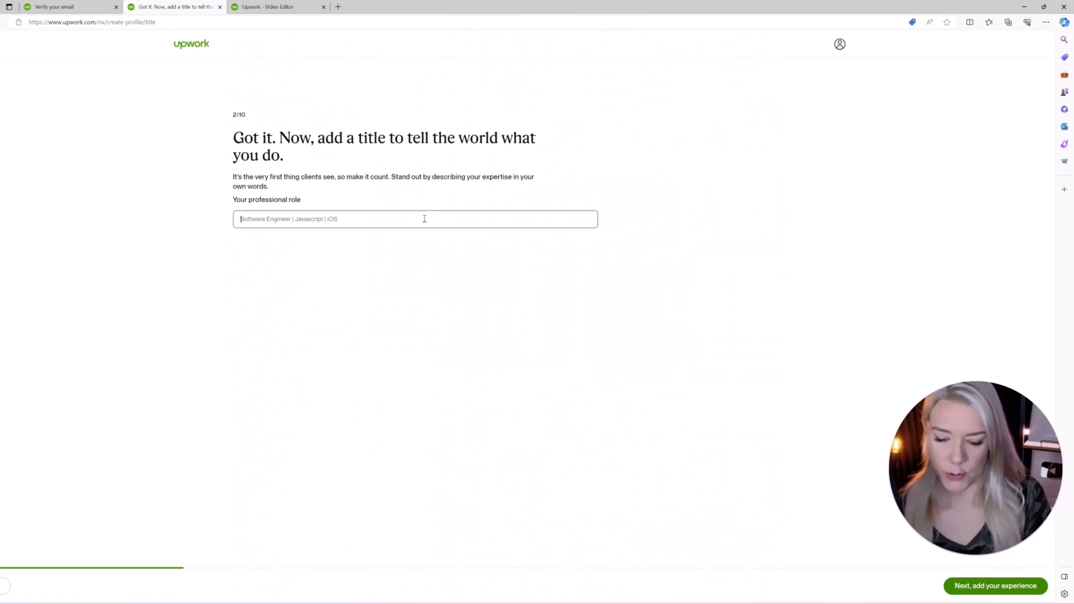
- Title the profile 'Video Editor | Graphic Designer' and skip the work experience and education steps
{"action": "type", "text": "V"}
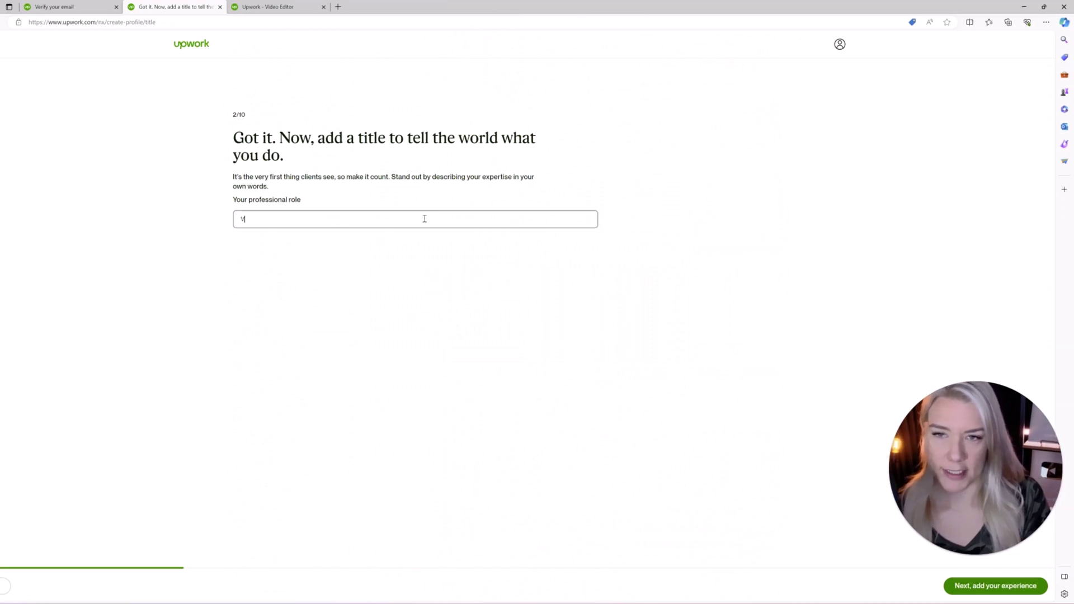
{"action": "type", "text": "ideo Editor"}
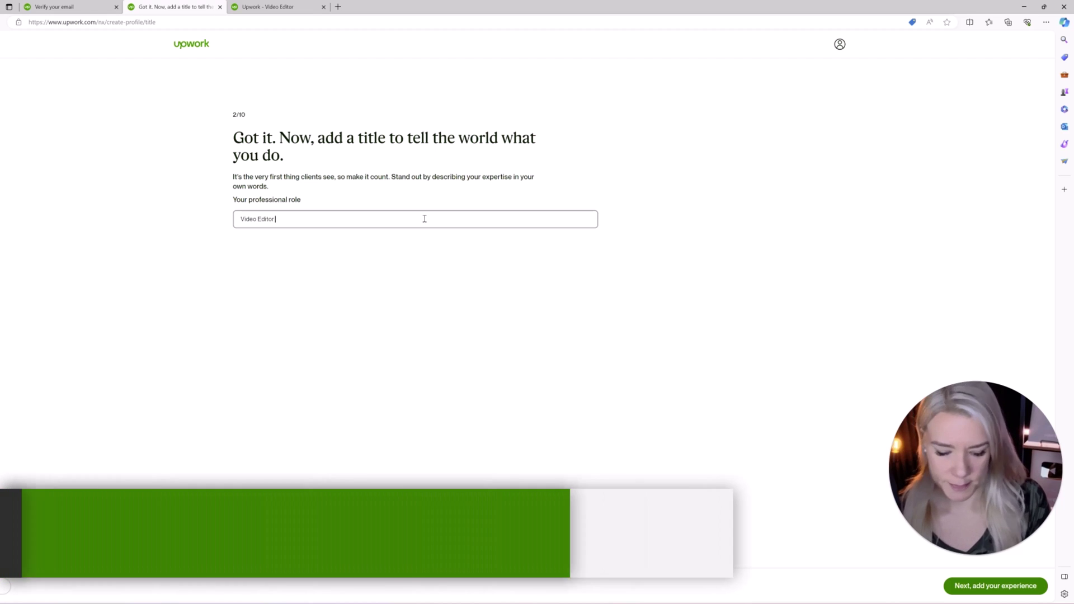
{"action": "type", "text": " | Graphic Des"}
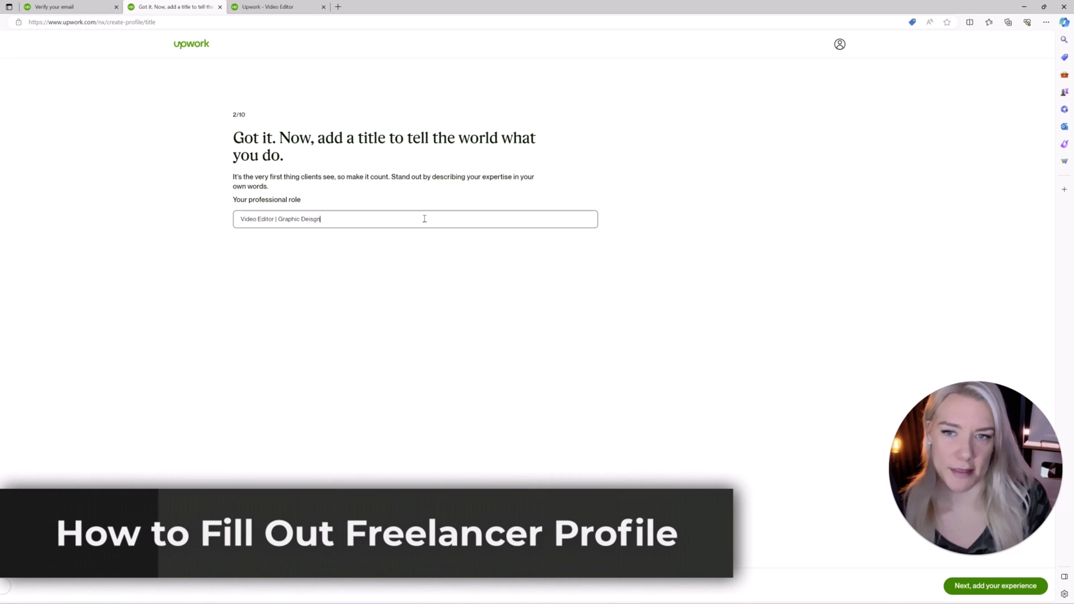
{"action": "type", "text": "igner"}
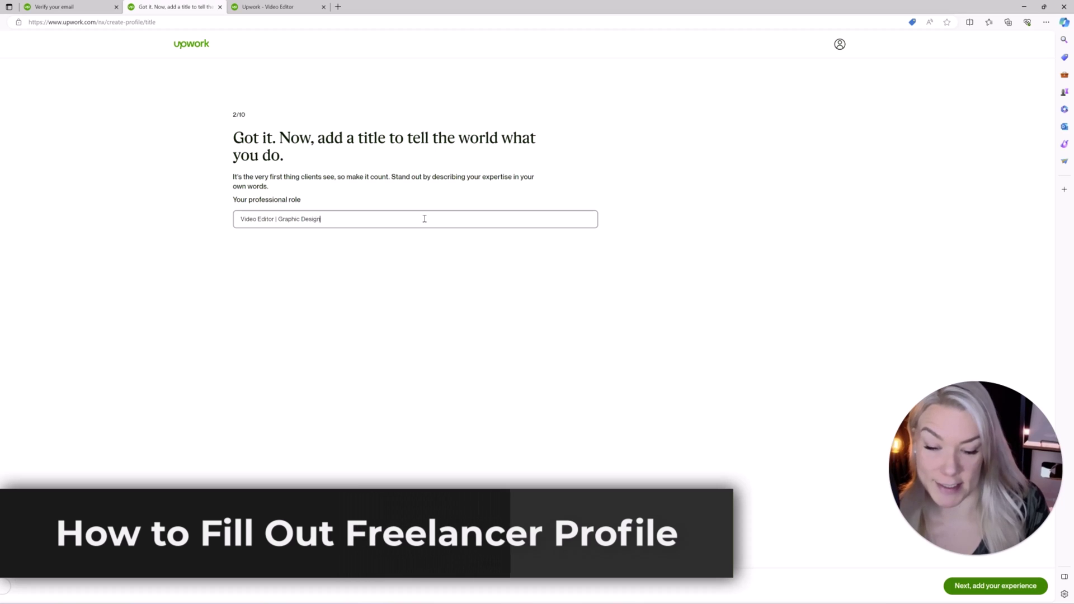
{"action": "left_click", "coordinate": [1002, 585]}
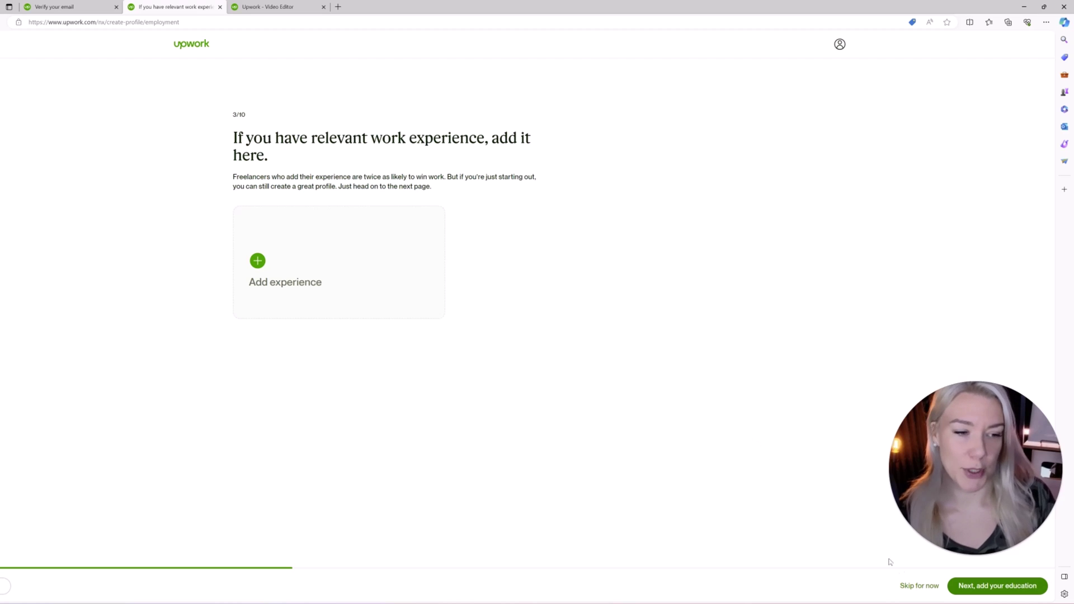
{"action": "left_click", "coordinate": [913, 586]}
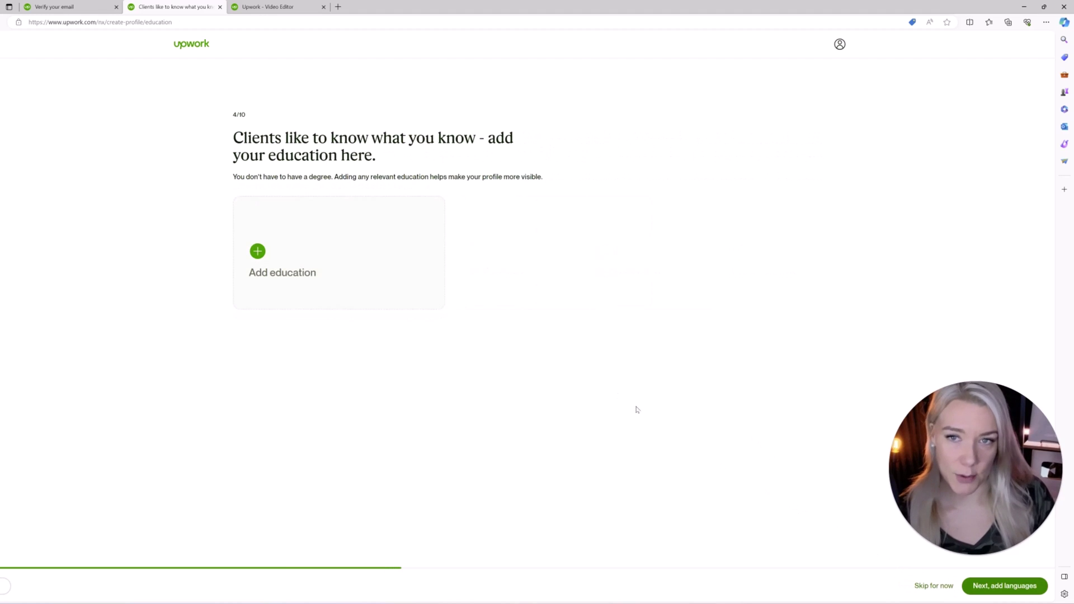
{"action": "left_click", "coordinate": [936, 587]}
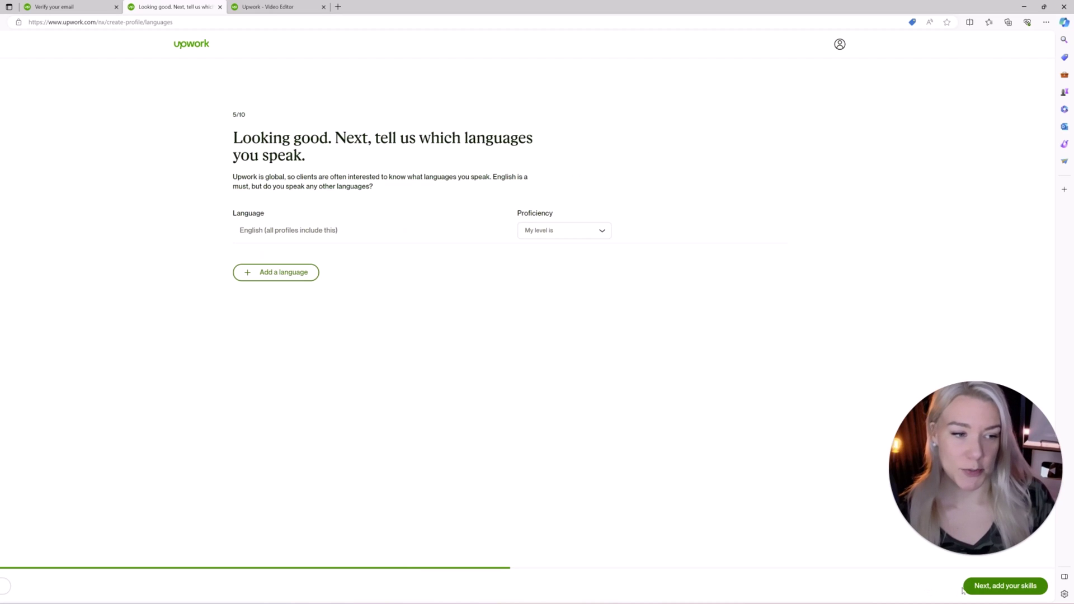
{"action": "left_click", "coordinate": [979, 586]}
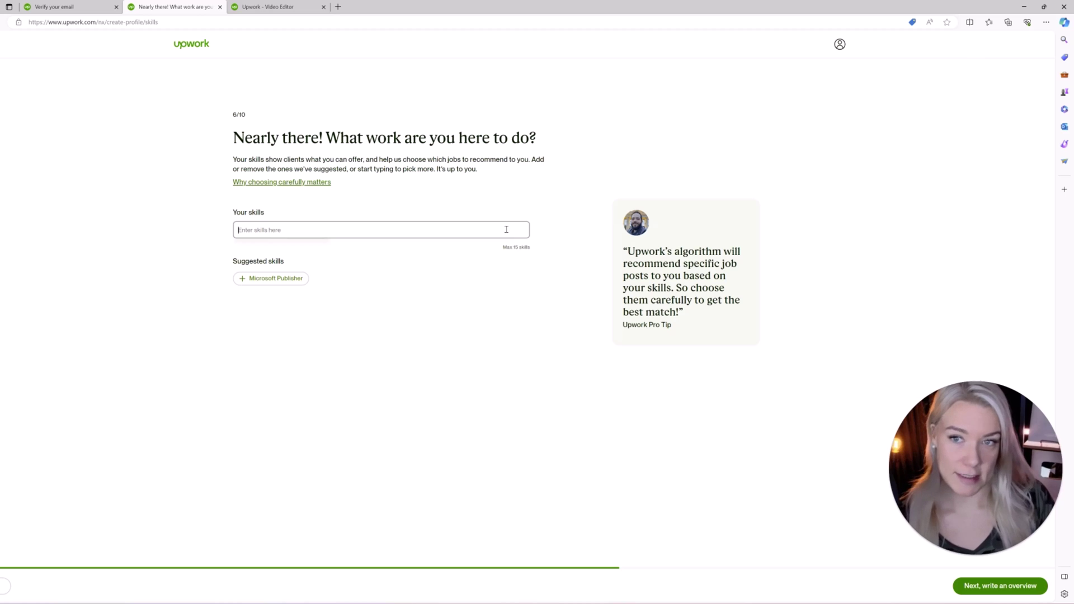
- Add Adobe Photoshop as a skill and continue to the bio step
{"action": "type", "text": "adobe"}
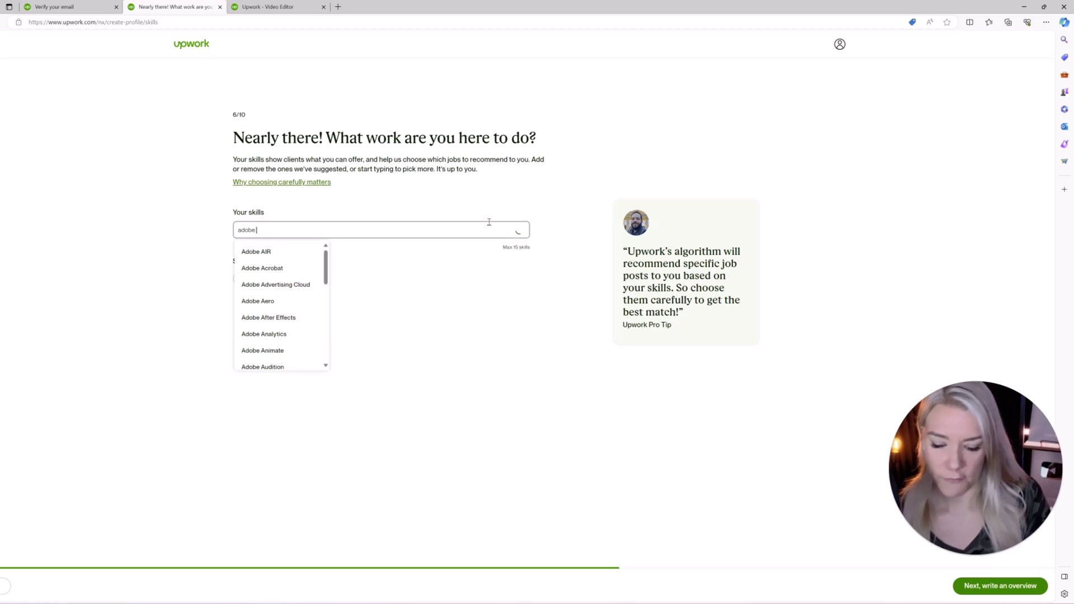
{"action": "type", "text": " phot"}
{"action": "left_click", "coordinate": [262, 254]}
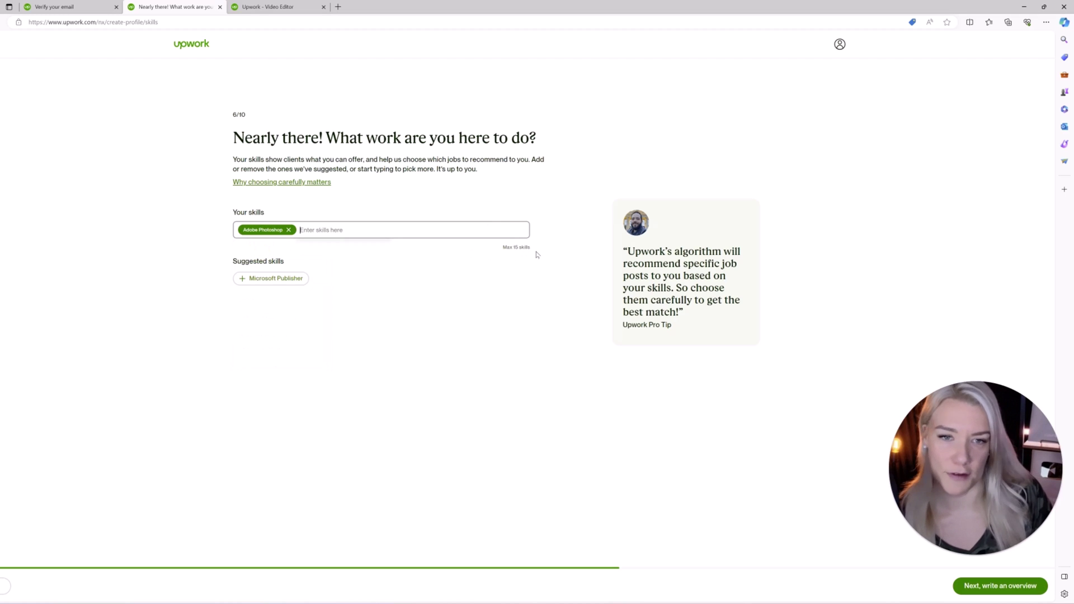
{"action": "left_click", "coordinate": [993, 586]}
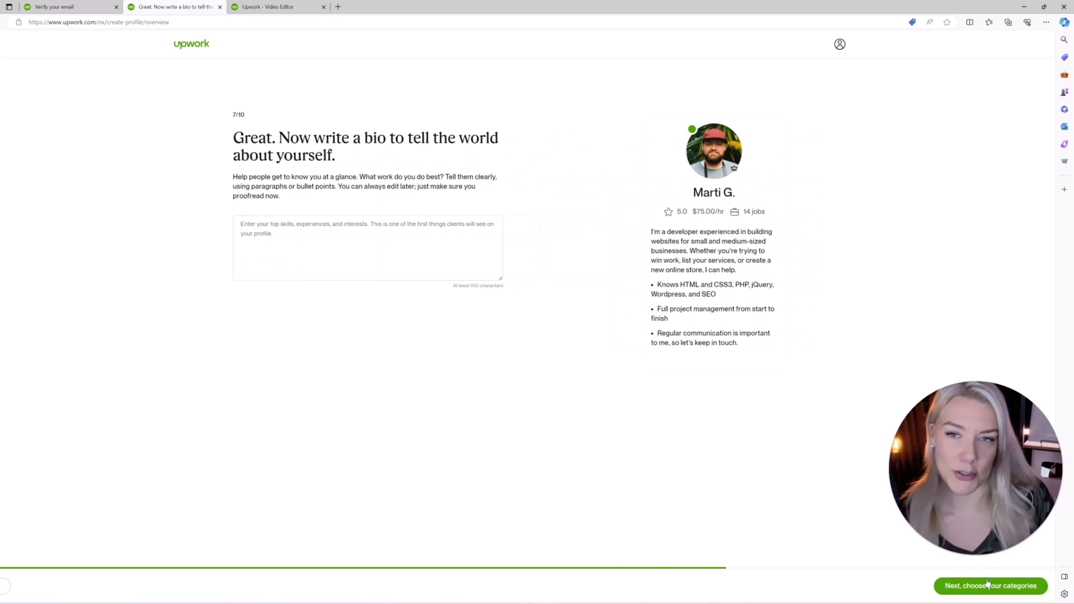
- Preview a top freelancer from the video editor results and open their full profile for reference
{"action": "left_click", "coordinate": [268, 7]}
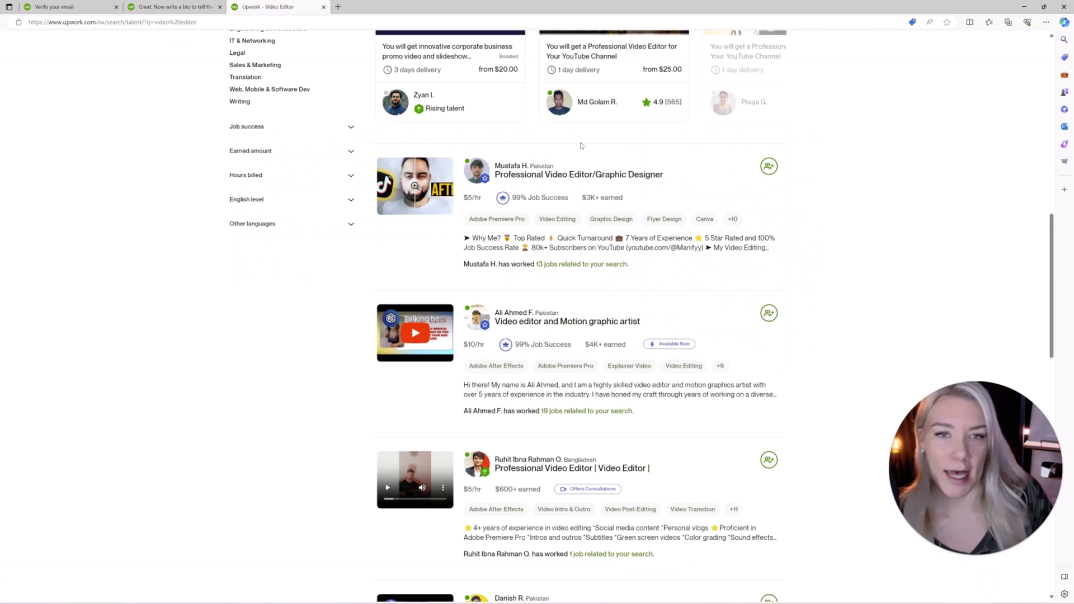
{"action": "left_click", "coordinate": [602, 180]}
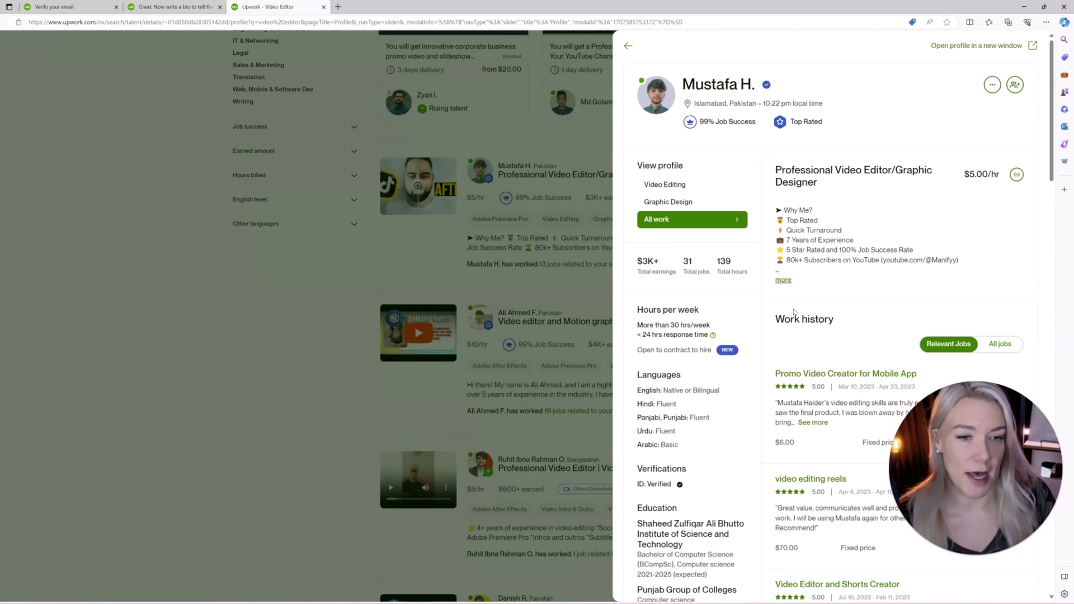
{"action": "scroll", "coordinate": [817, 305], "scroll_direction": "down", "scroll_amount": 3}
{"action": "left_click", "coordinate": [979, 46]}
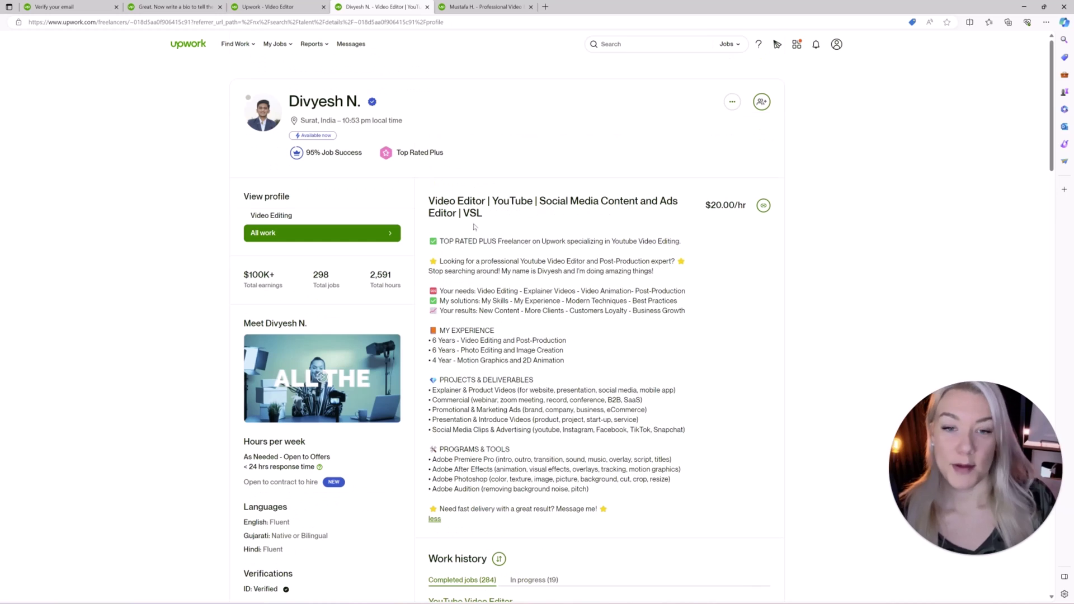
{"action": "scroll", "coordinate": [593, 506], "scroll_direction": "down", "scroll_amount": 8}
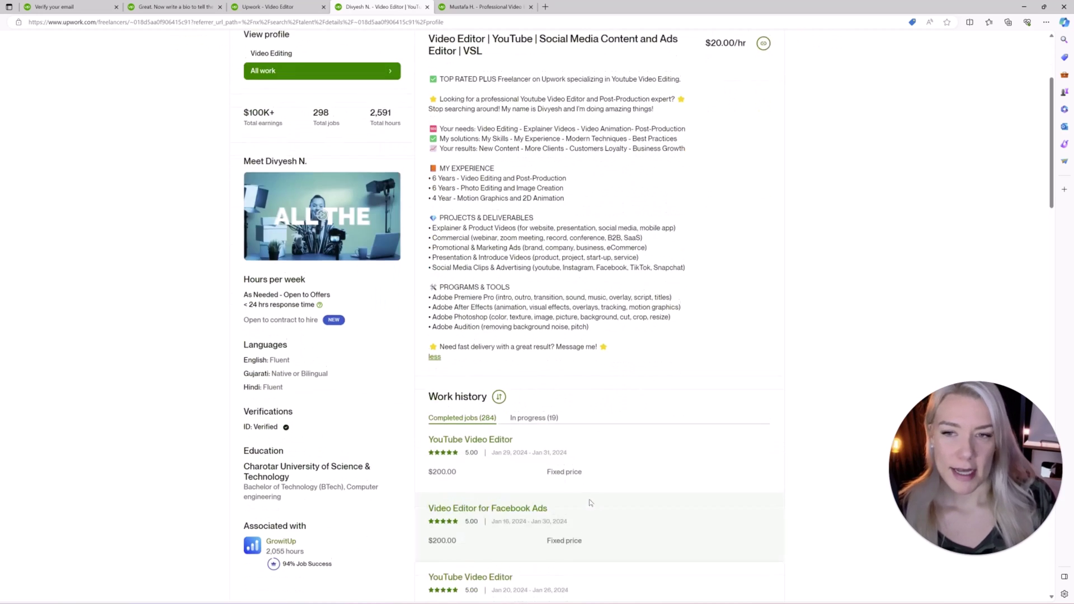
{"action": "scroll", "coordinate": [628, 303], "scroll_direction": "up", "scroll_amount": 2}
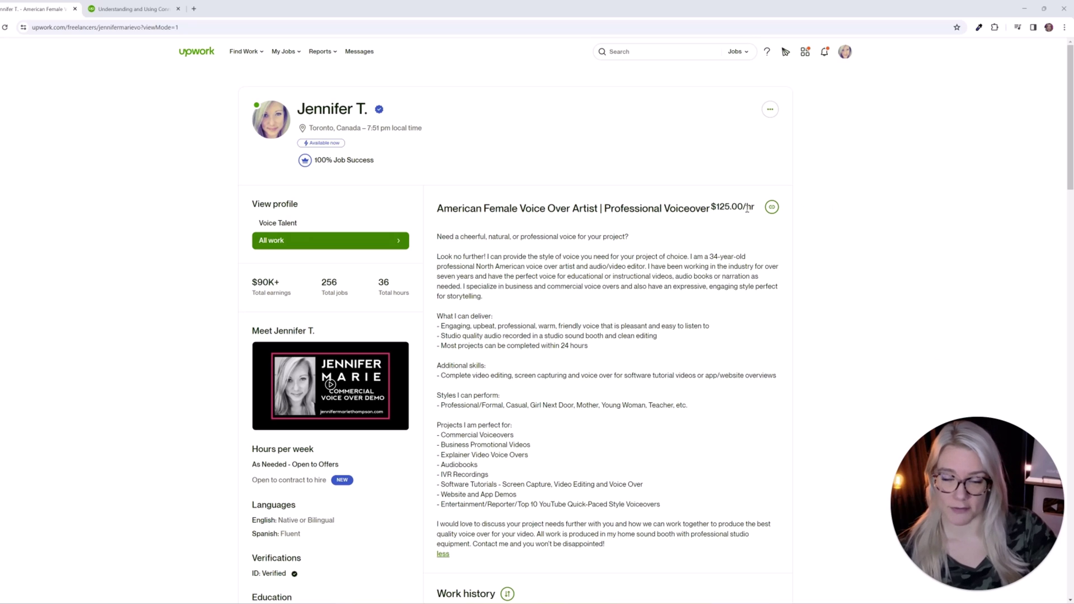
- Review the profile's Portfolio and Skills sections, then switch to the Connects help article
{"action": "scroll", "coordinate": [482, 408], "scroll_direction": "down", "scroll_amount": 15}
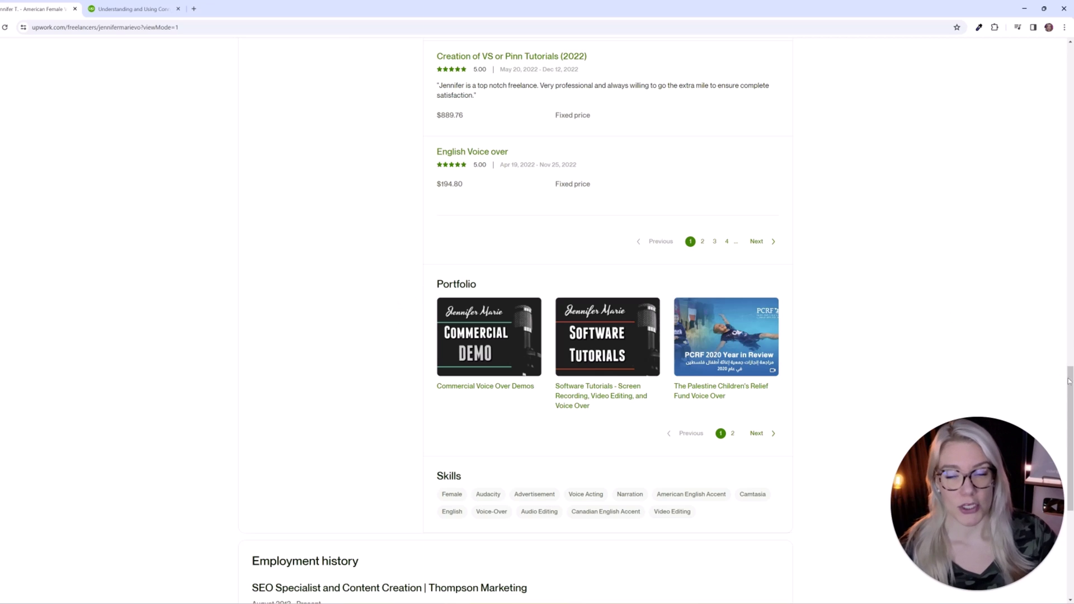
{"action": "left_click_drag", "start_coordinate": [1071, 386], "coordinate": [1064, 56]}
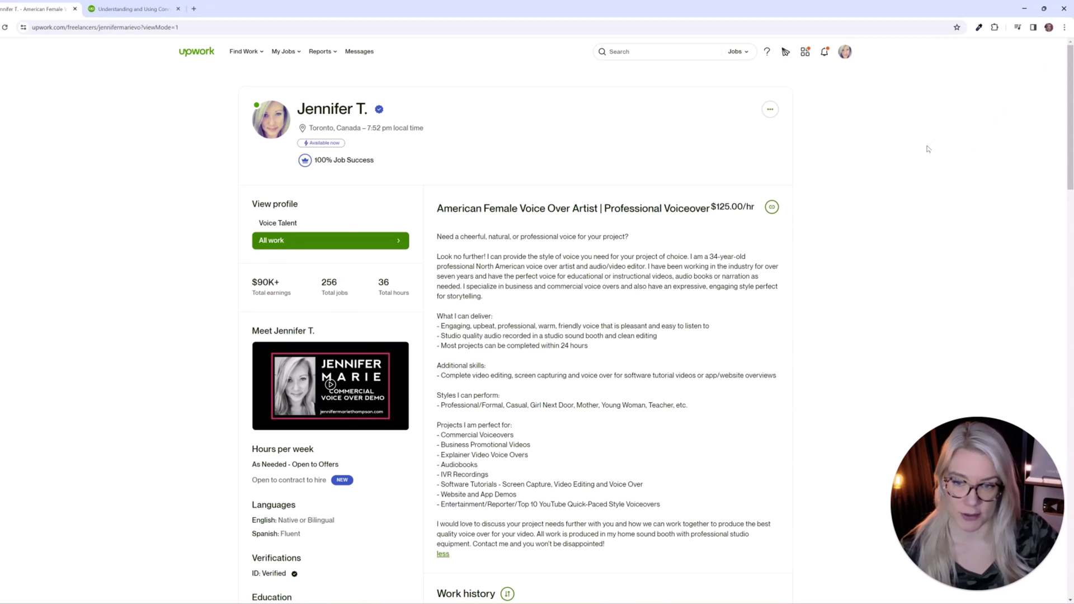
{"action": "key", "text": "ctrl+Tab"}
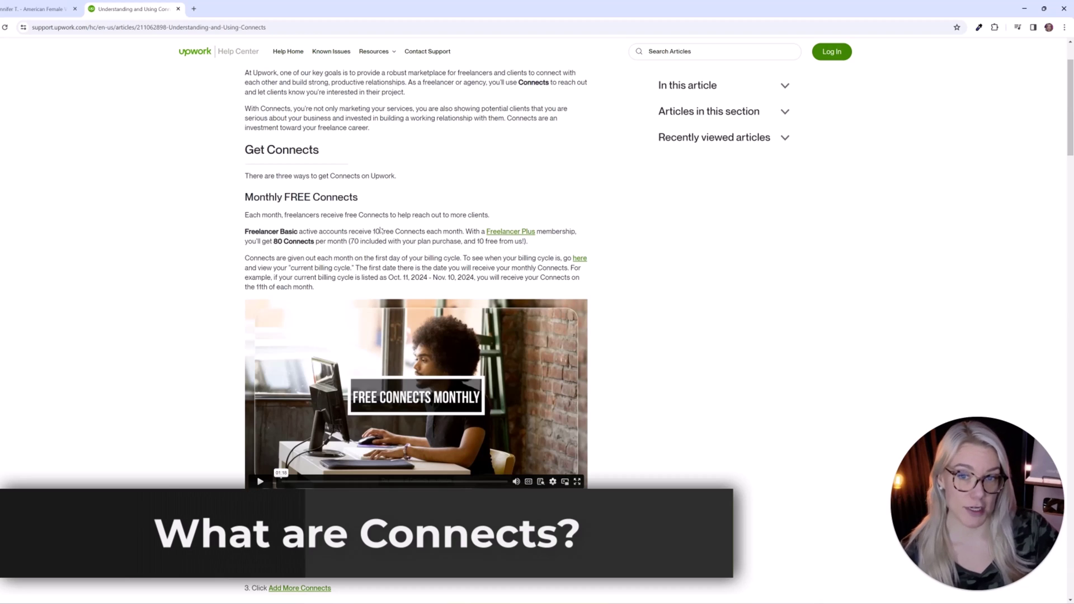
- Read through the Connects help article and return to its top
{"action": "scroll", "coordinate": [395, 230], "scroll_direction": "down", "scroll_amount": 5}
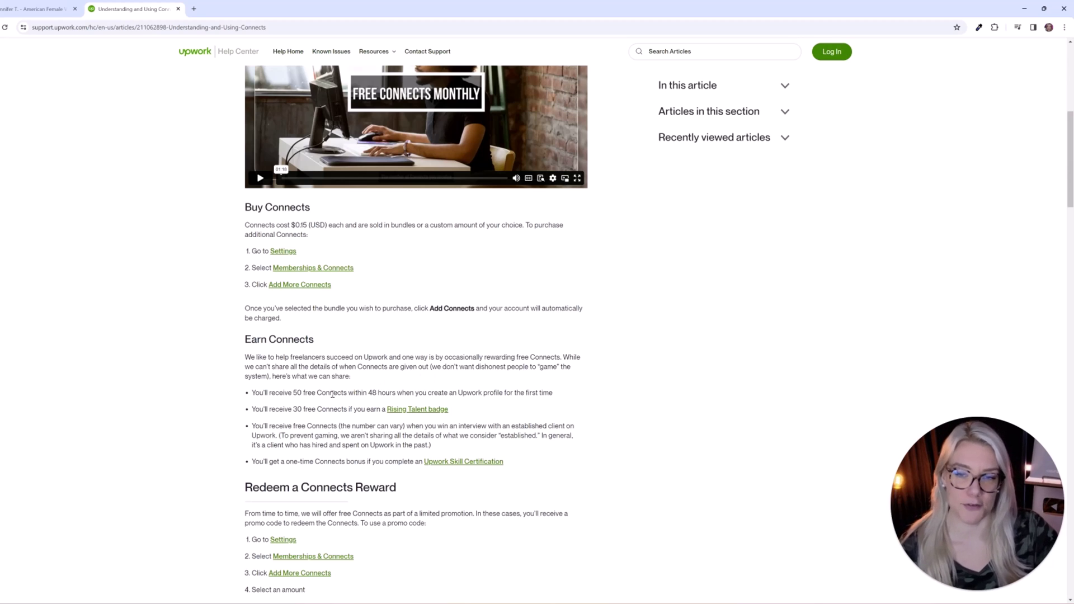
{"action": "scroll", "coordinate": [333, 394], "scroll_direction": "up", "scroll_amount": 5}
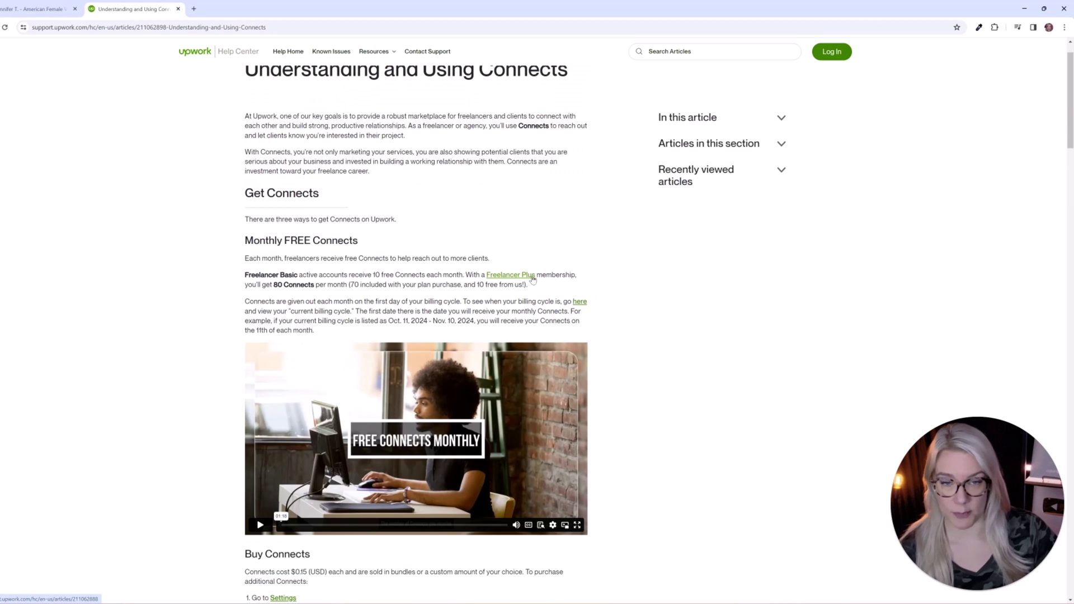
- Open the Freelancer Plus article in a new tab and view it
{"action": "right_click", "coordinate": [531, 277]}
{"action": "left_click", "coordinate": [537, 284]}
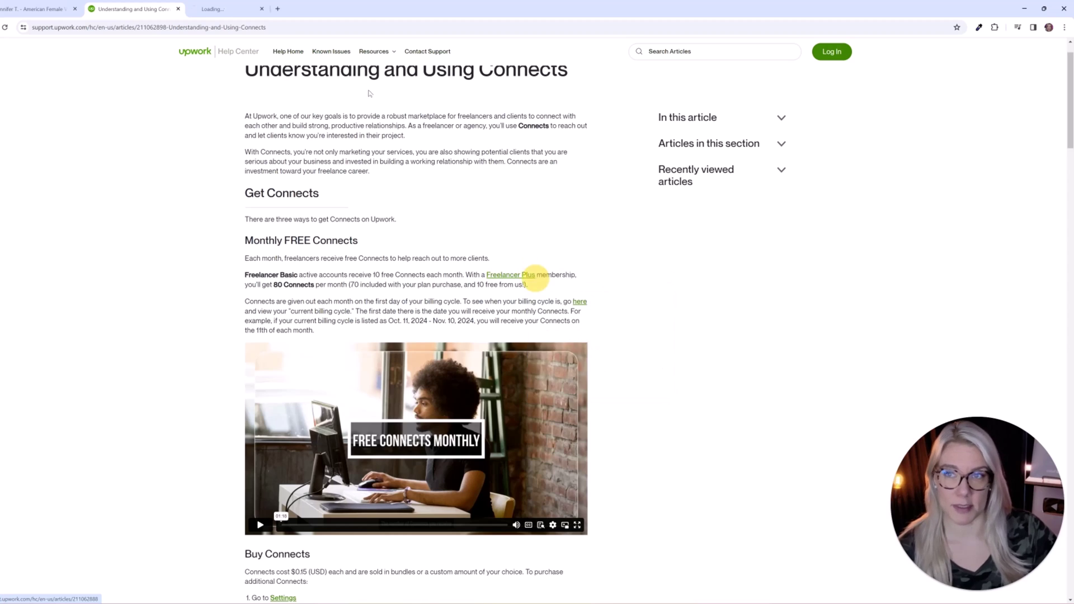
{"action": "key", "text": "ctrl+Tab"}
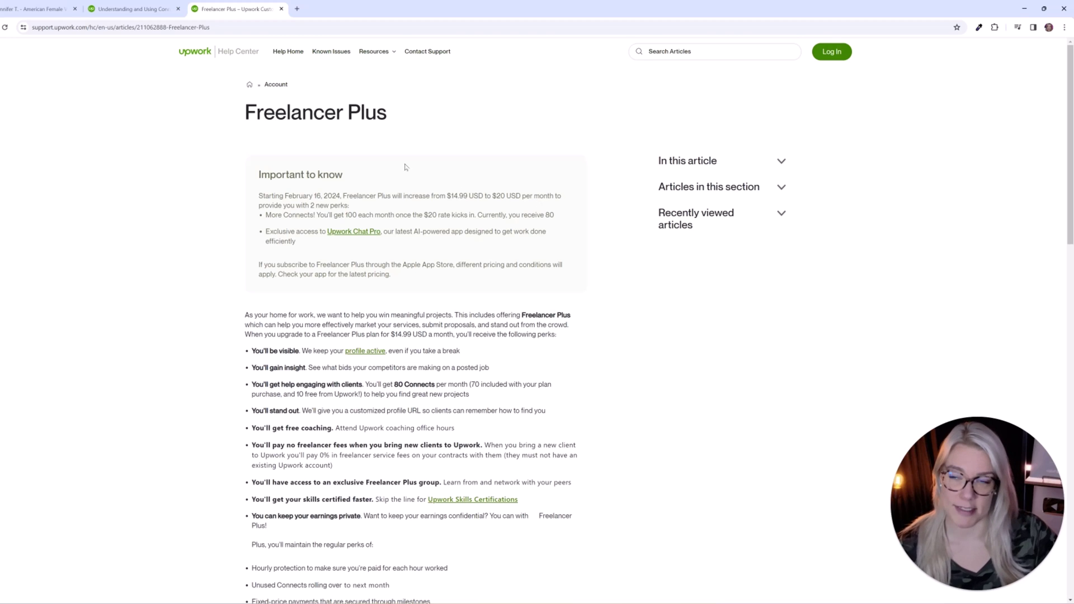
- Go back through the Connects article to the Find Work job feed
{"action": "key", "text": "ctrl+shift+Tab"}
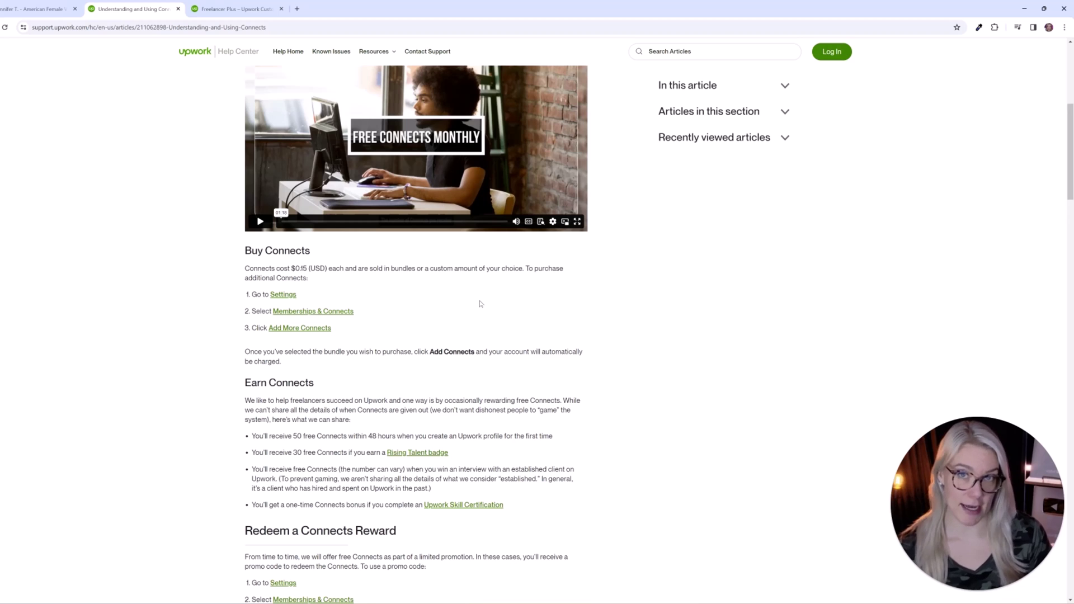
{"action": "scroll", "coordinate": [477, 321], "scroll_direction": "down", "scroll_amount": 5}
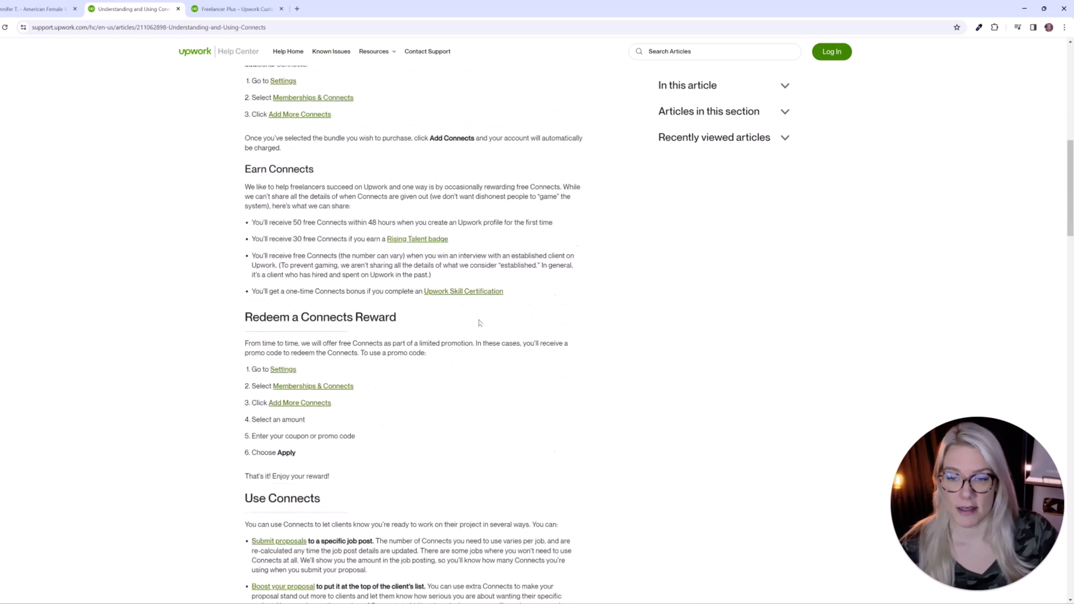
{"action": "key", "text": "ctrl+Tab"}
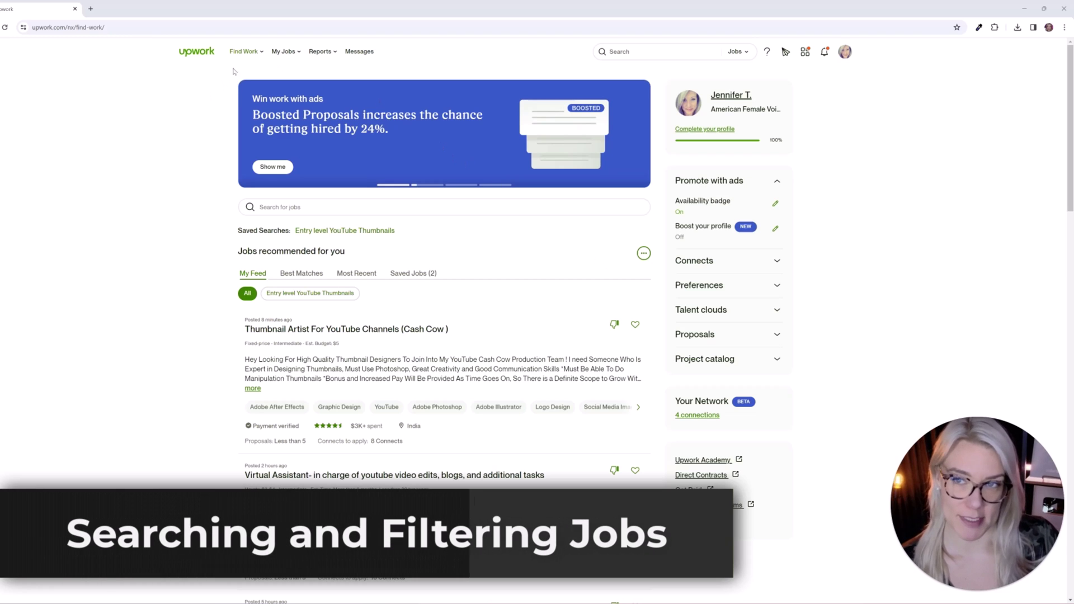
- Run a Find Work job search for 'thumbnail designer'
{"action": "left_click", "coordinate": [246, 54]}
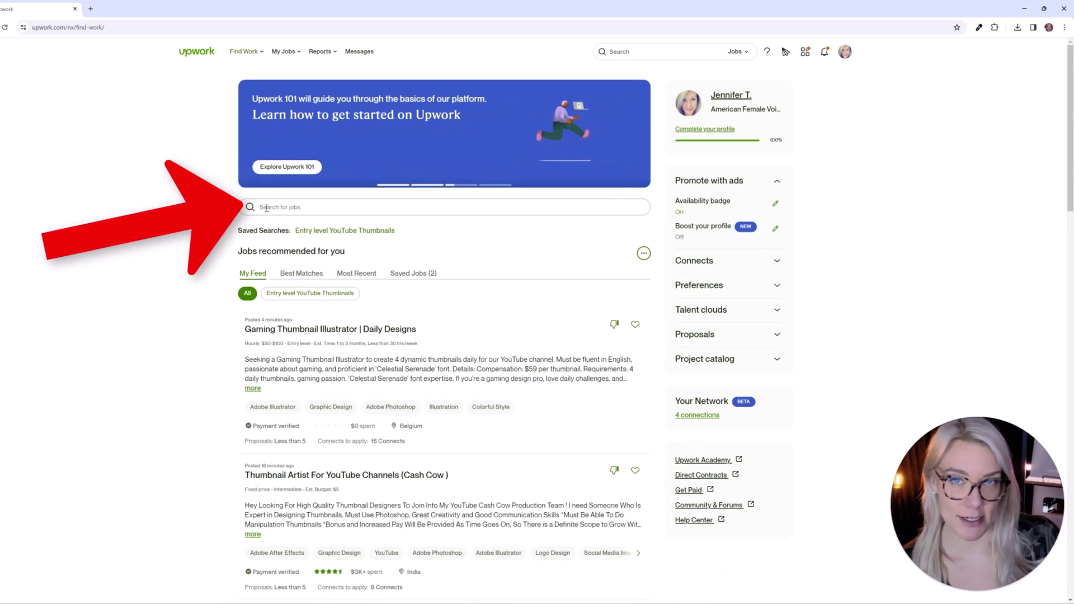
{"action": "left_click", "coordinate": [266, 207]}
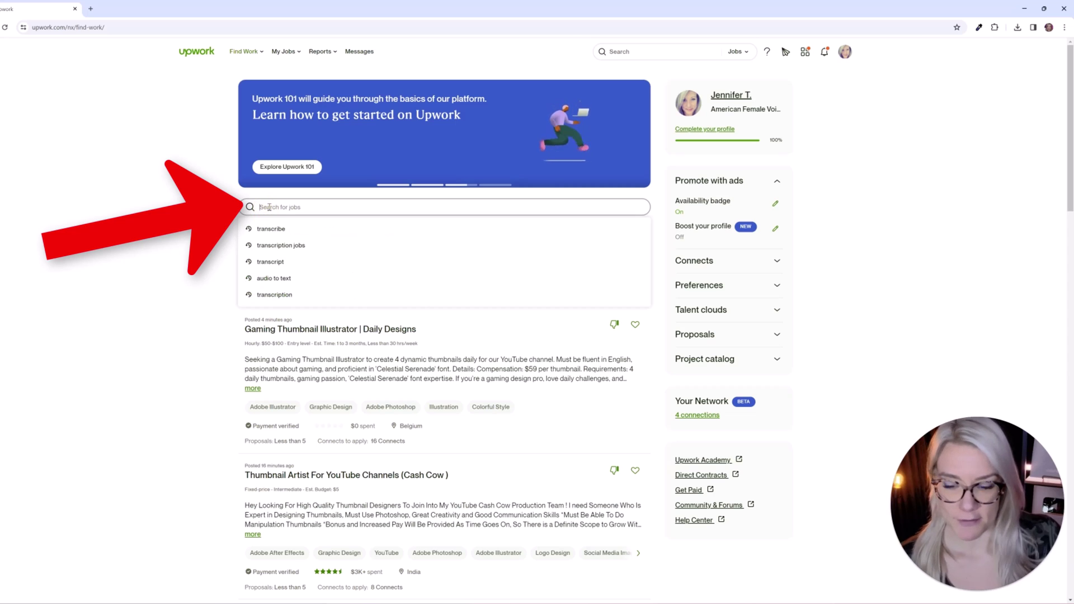
{"action": "type", "text": "thumbnail designer"}
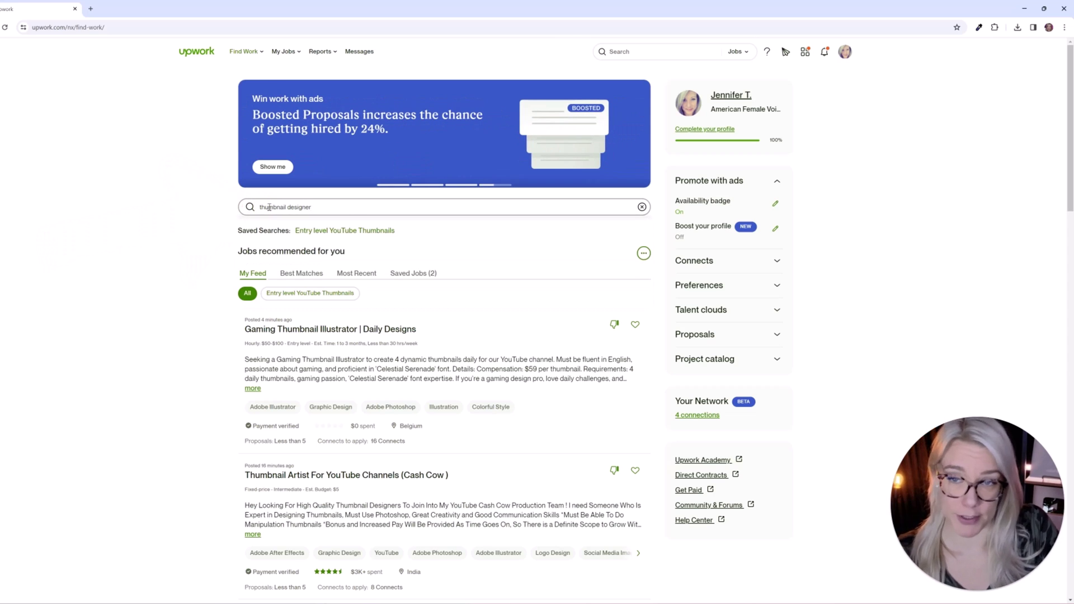
{"action": "key", "text": "Return"}
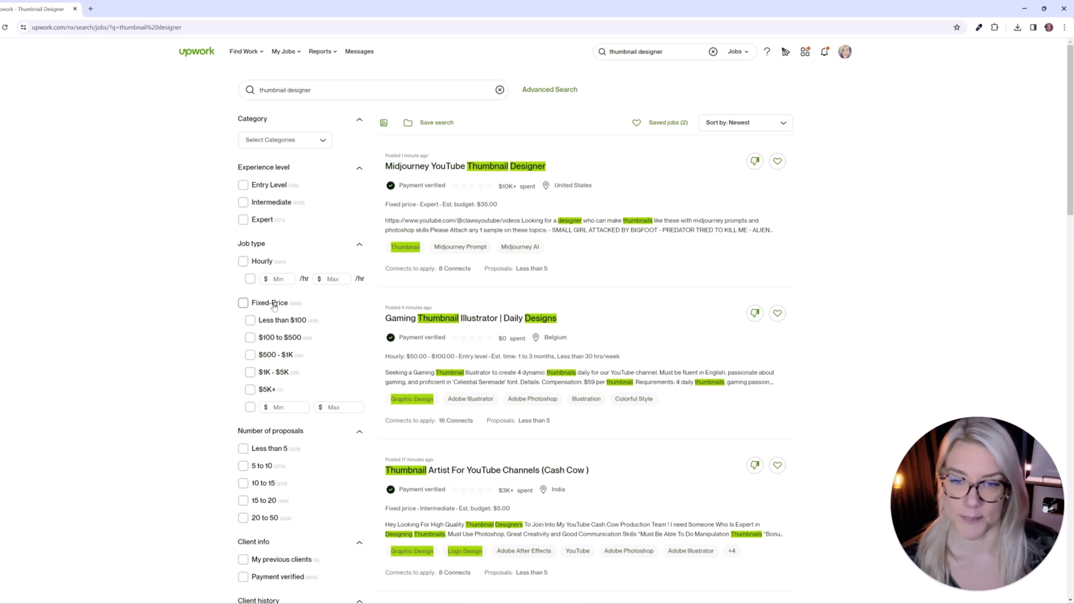
- Filter to jobs with fewer than 20 proposals (Less than 5 through 15 to 20) and payment-verified clients
{"action": "left_click", "coordinate": [244, 304]}
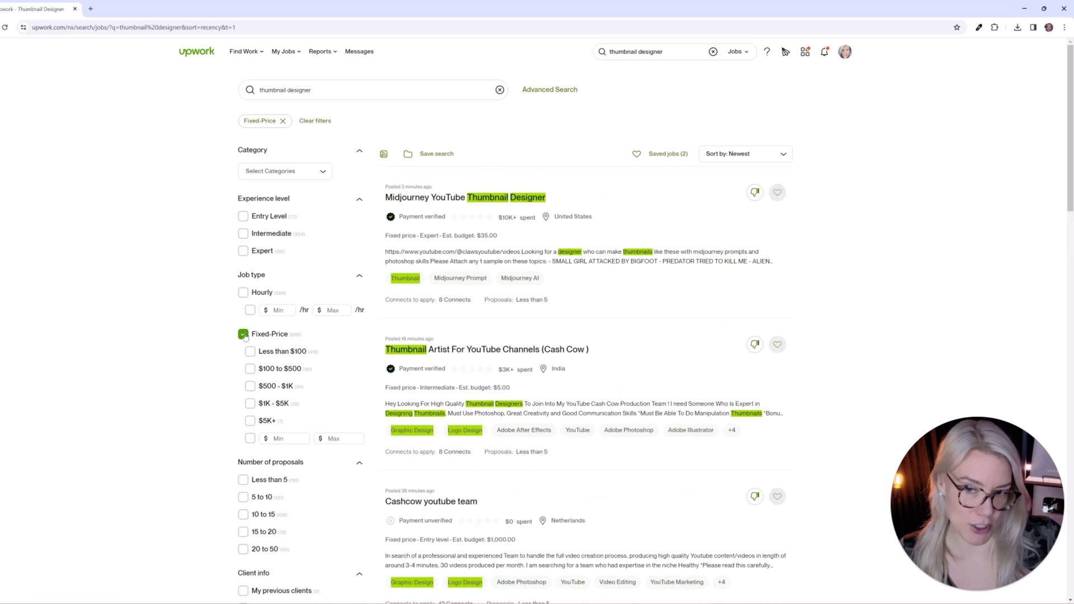
{"action": "left_click", "coordinate": [244, 335]}
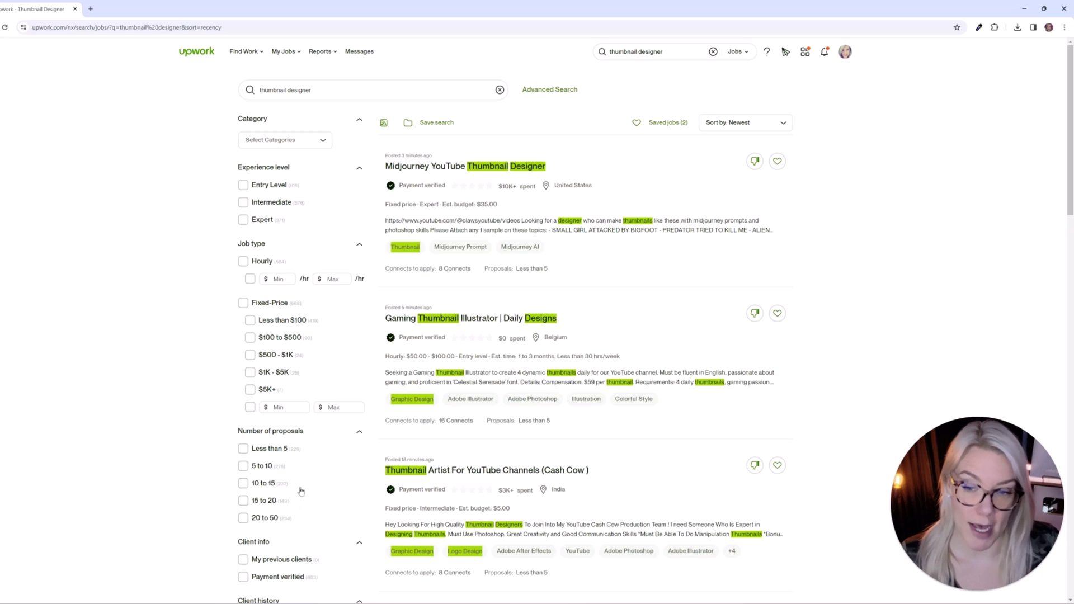
{"action": "left_click", "coordinate": [243, 483]}
{"action": "left_click", "coordinate": [242, 500]}
{"action": "left_click", "coordinate": [252, 479]}
{"action": "left_click", "coordinate": [263, 497]}
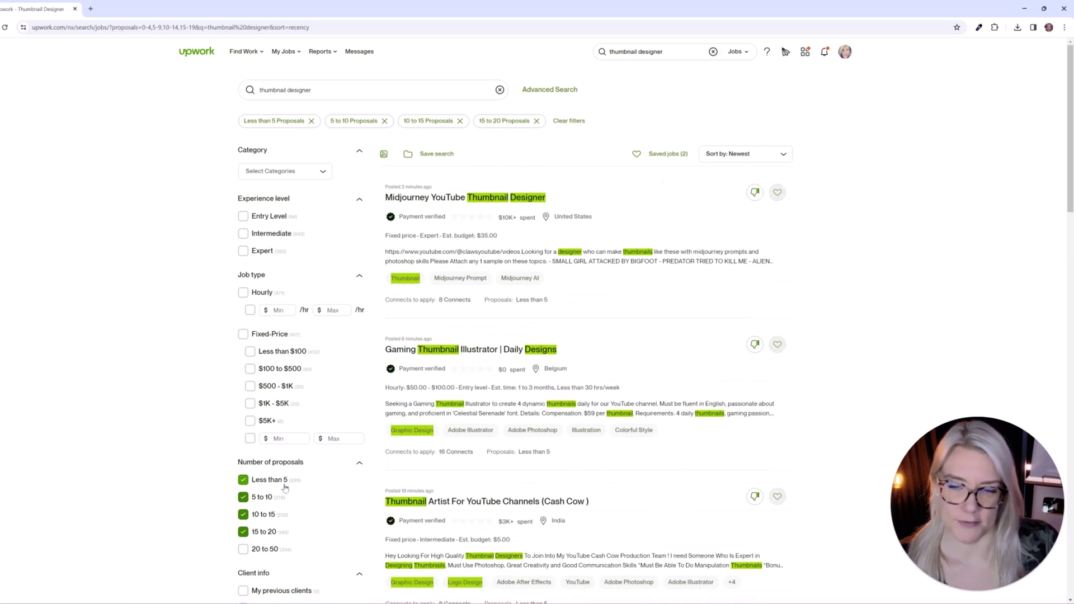
{"action": "scroll", "coordinate": [305, 519], "scroll_direction": "down", "scroll_amount": 2}
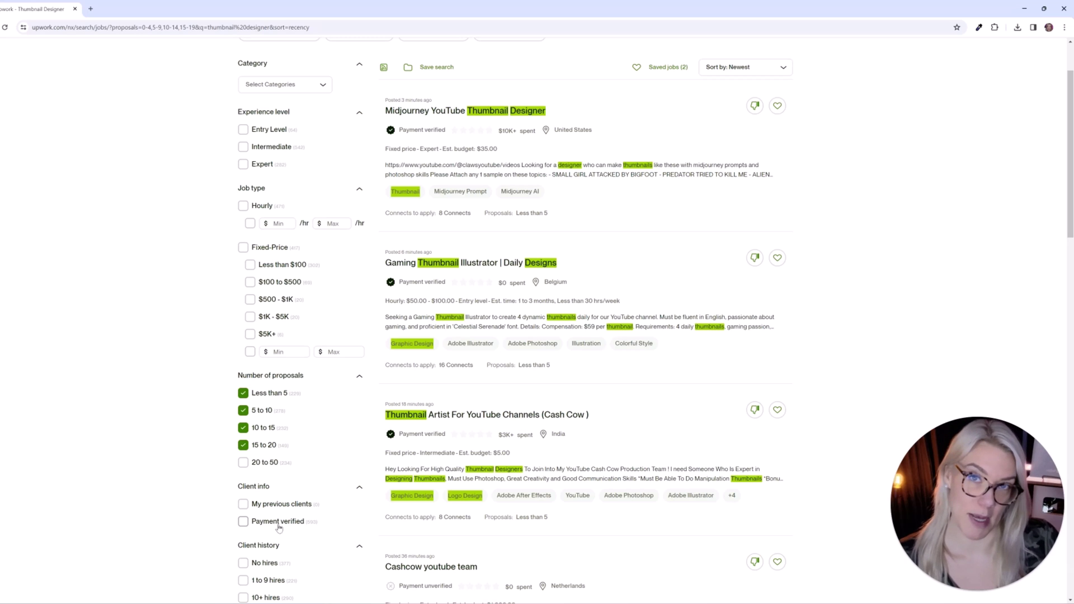
{"action": "left_click", "coordinate": [243, 522]}
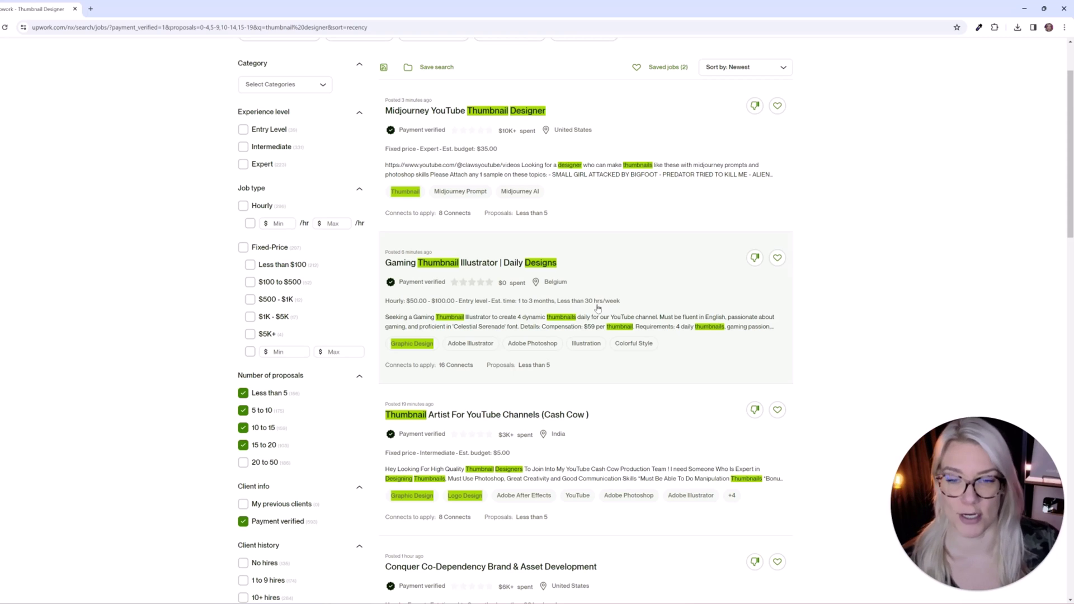
{"action": "scroll", "coordinate": [597, 308], "scroll_direction": "down", "scroll_amount": 3}
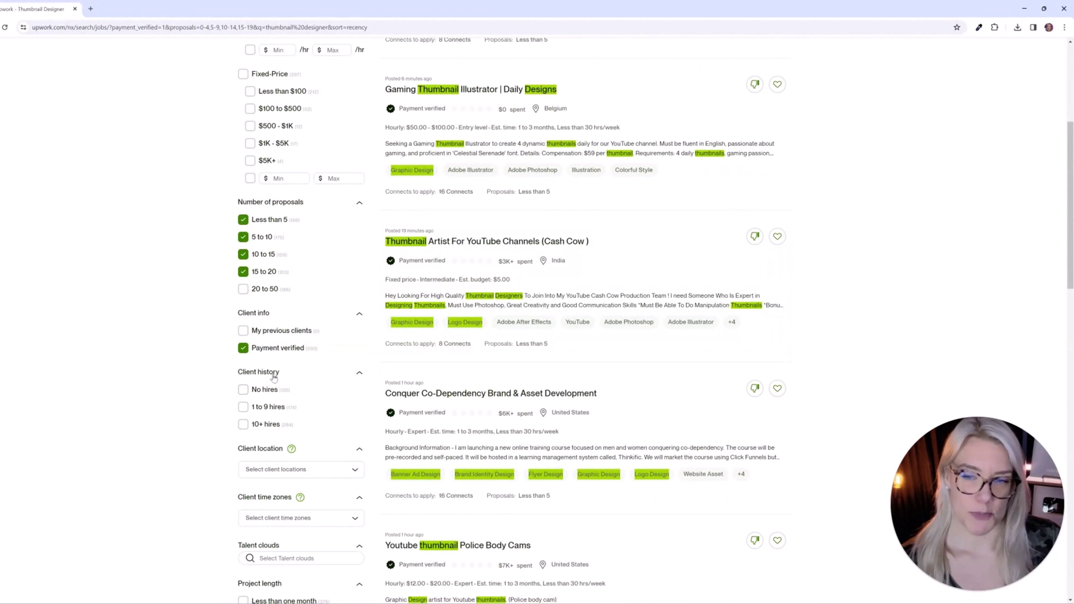
- Add the '1 to 9 hires' and '10+ hires' client history filters
{"action": "left_click", "coordinate": [244, 407]}
{"action": "left_click", "coordinate": [243, 425]}
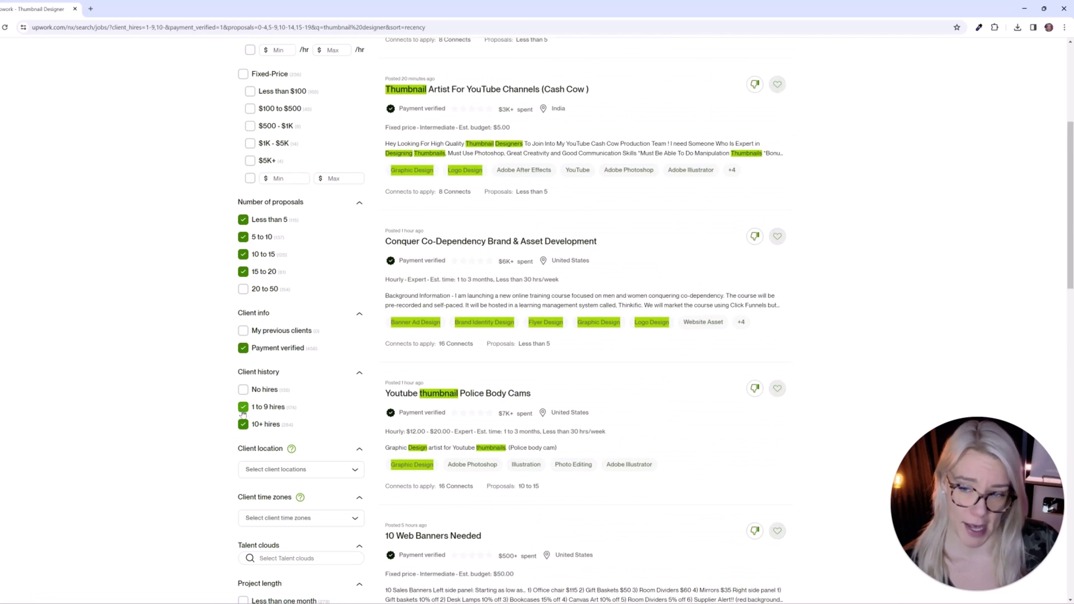
{"action": "scroll", "coordinate": [380, 400], "scroll_direction": "down", "scroll_amount": 6}
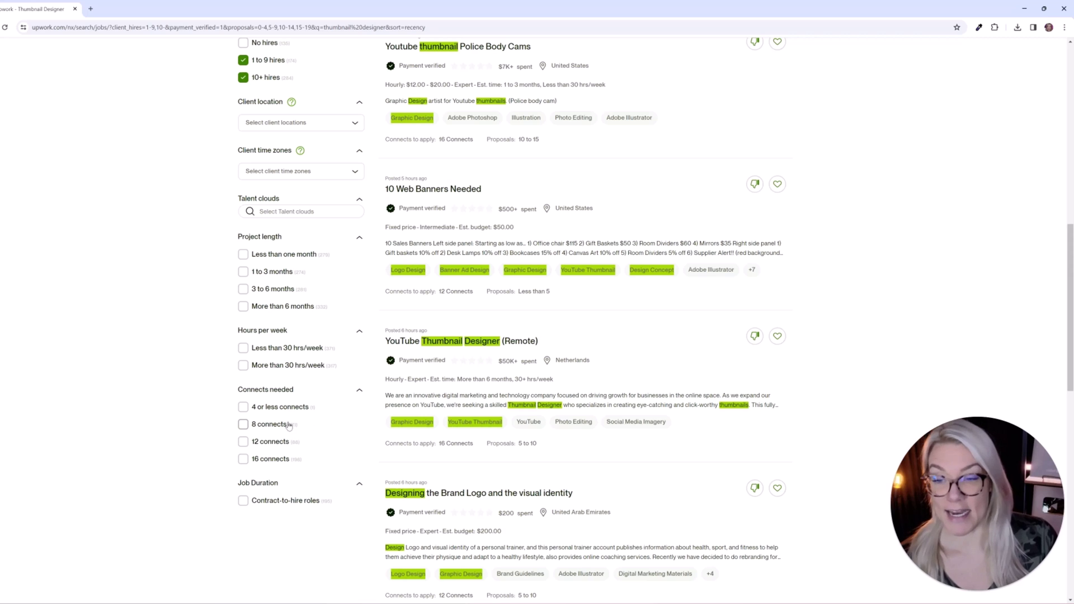
- Filter to jobs needing 8 Connects or 4 or less Connects, then browse the results
{"action": "left_click", "coordinate": [244, 425]}
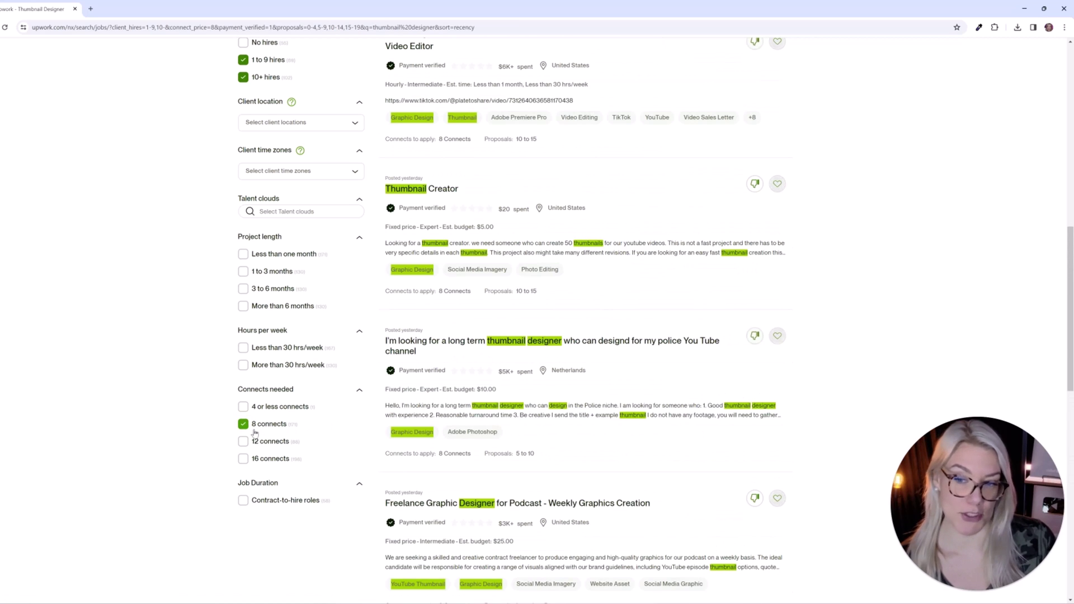
{"action": "left_click", "coordinate": [244, 407]}
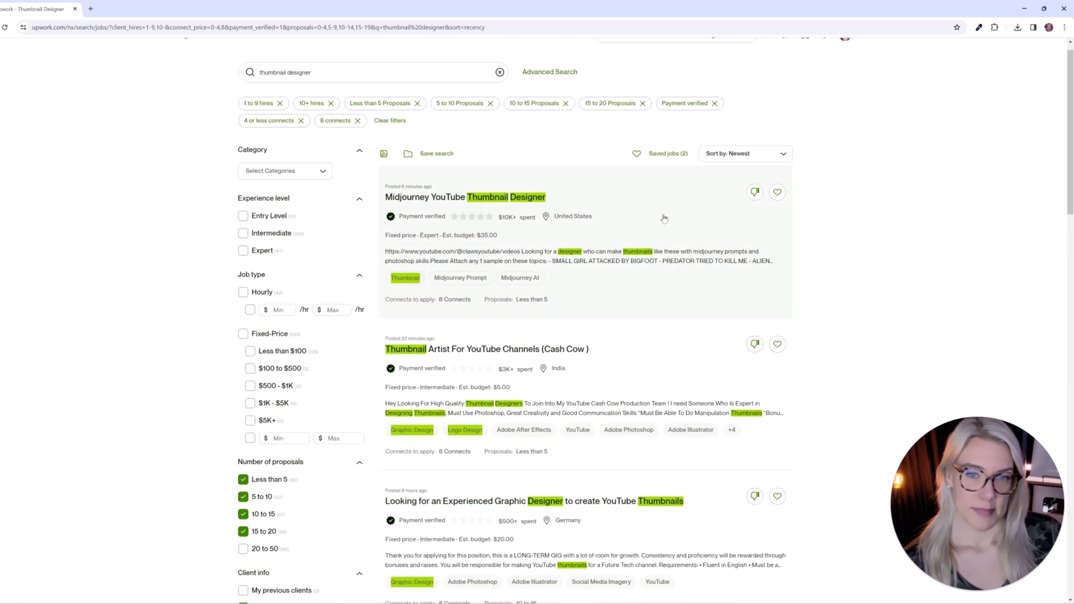
{"action": "scroll", "coordinate": [819, 325], "scroll_direction": "down", "scroll_amount": 4}
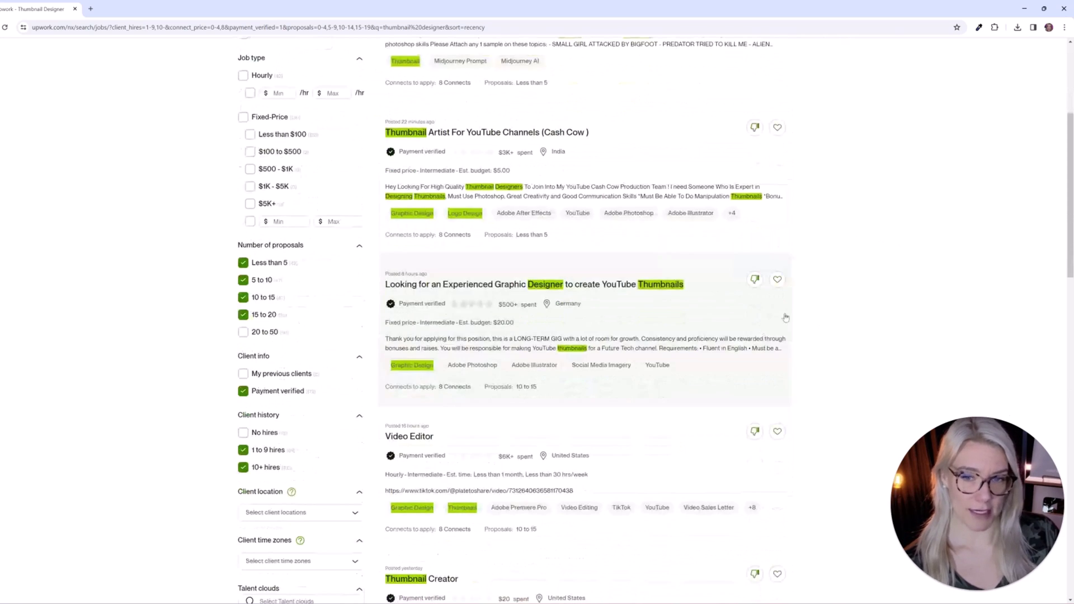
{"action": "scroll", "coordinate": [728, 449], "scroll_direction": "down", "scroll_amount": 2}
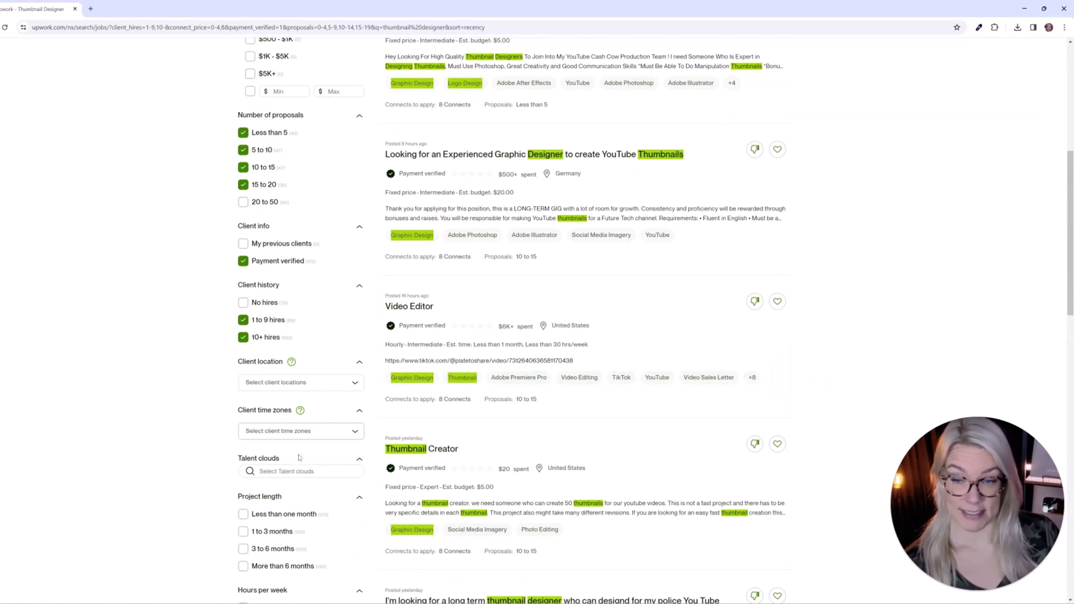
{"action": "scroll", "coordinate": [646, 391], "scroll_direction": "up", "scroll_amount": 2}
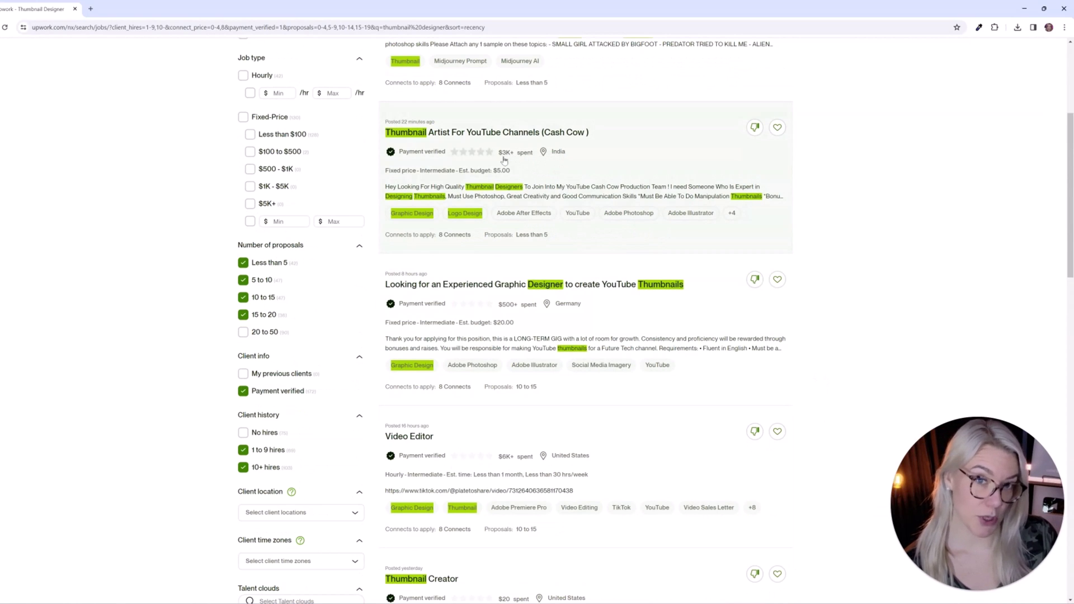
{"action": "scroll", "coordinate": [538, 363], "scroll_direction": "down", "scroll_amount": 10}
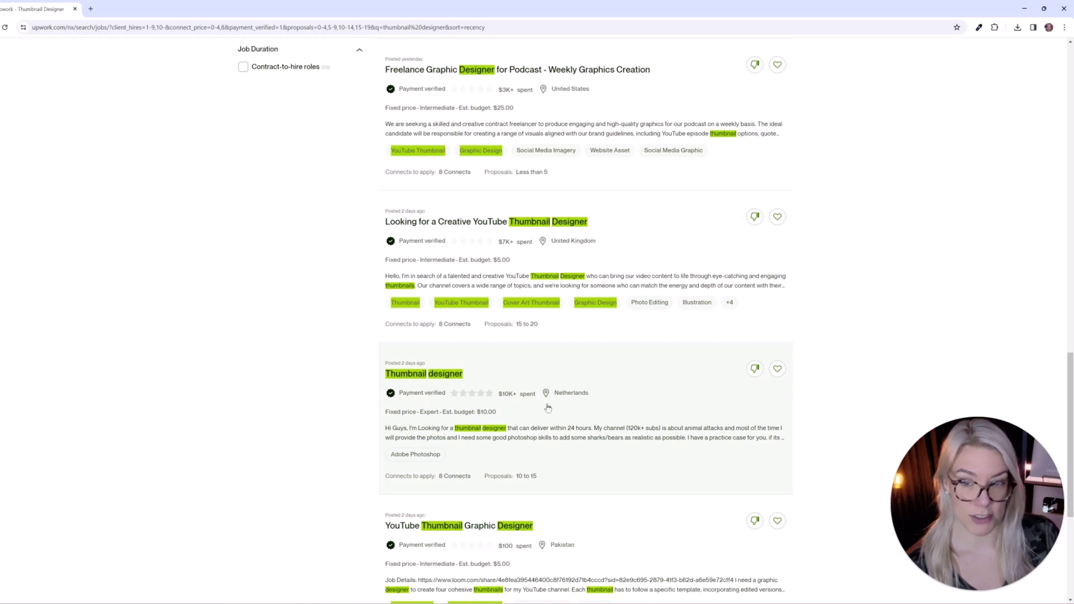
- Open the Thumbnail designer job details and choose Apply Now
{"action": "left_click", "coordinate": [609, 411]}
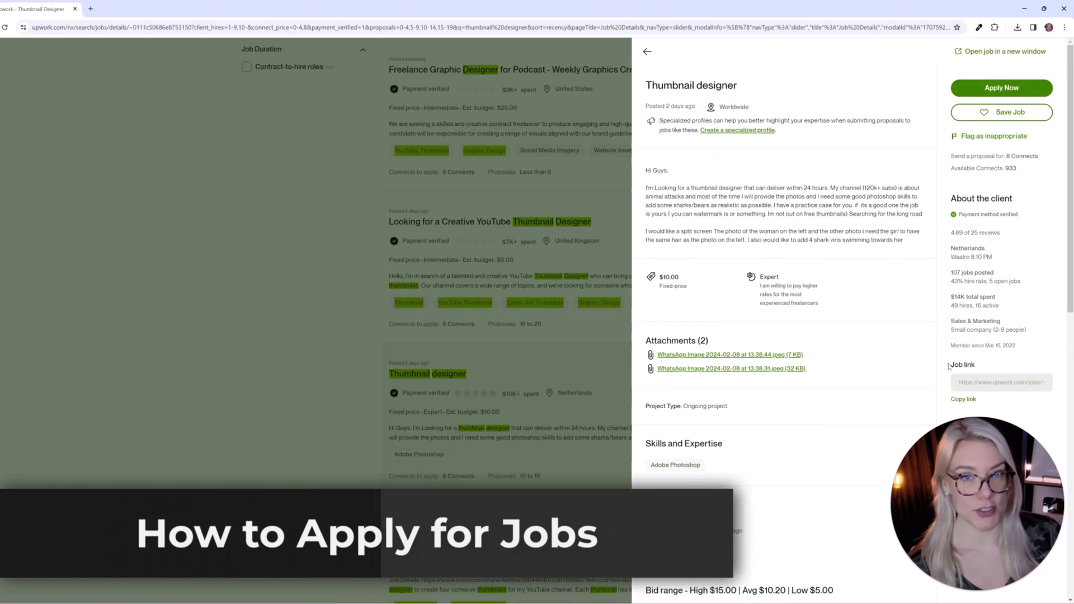
{"action": "left_click", "coordinate": [1001, 88]}
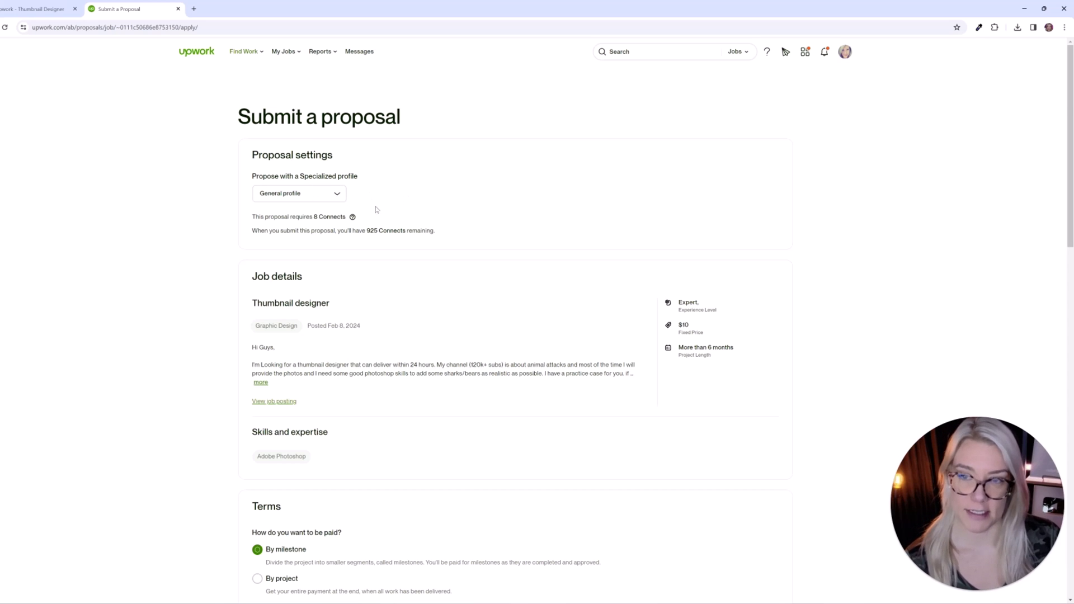
- Set the proposal terms to By project and check the $10.00 bid amount
{"action": "scroll", "coordinate": [376, 210], "scroll_direction": "down", "scroll_amount": 4}
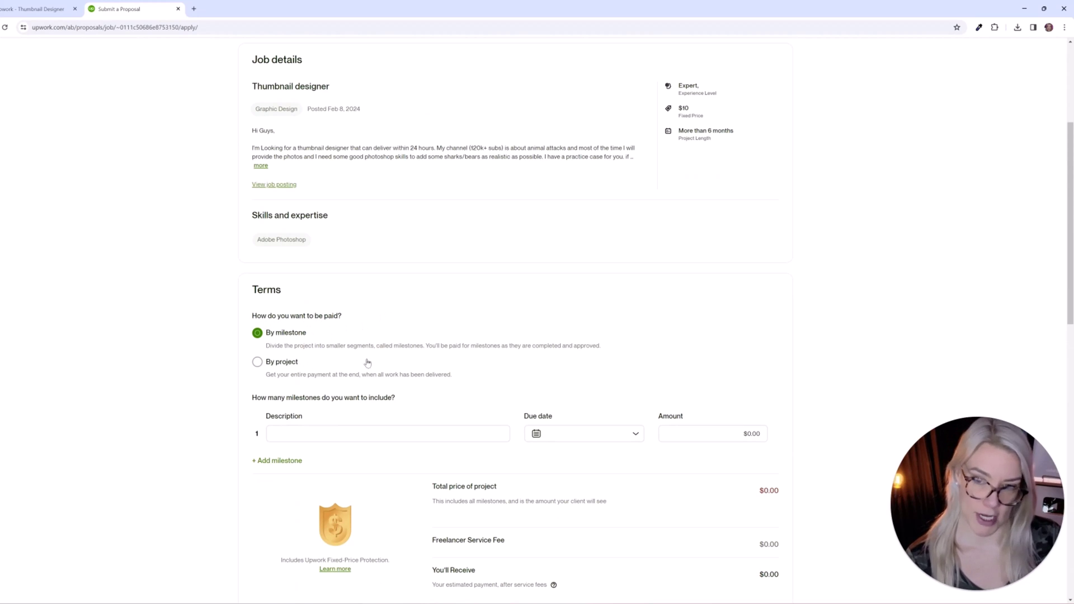
{"action": "left_click", "coordinate": [257, 363]}
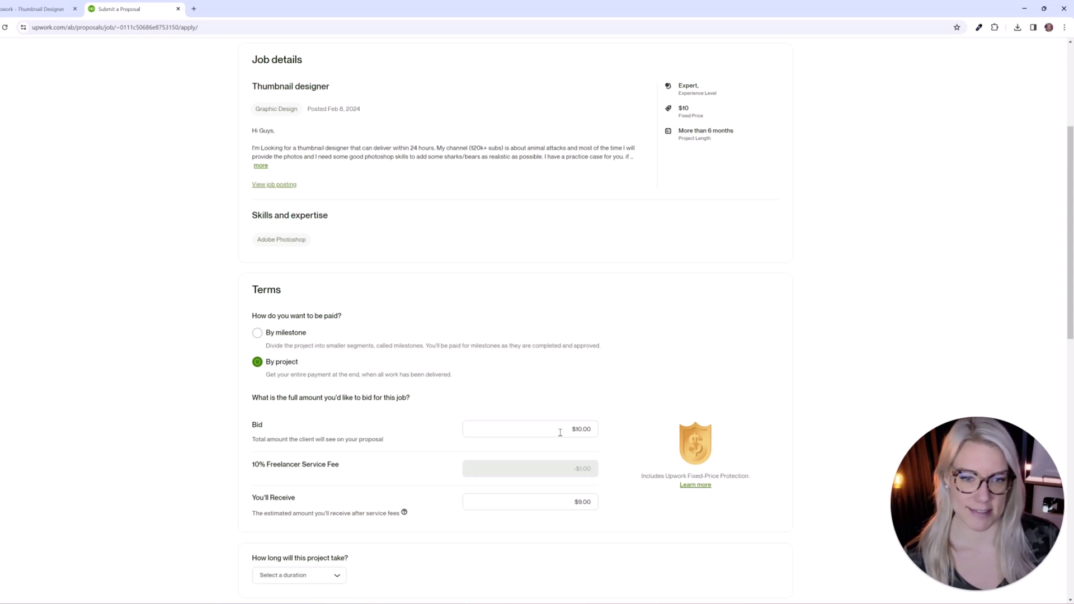
{"action": "scroll", "coordinate": [461, 144], "scroll_direction": "down", "scroll_amount": 1}
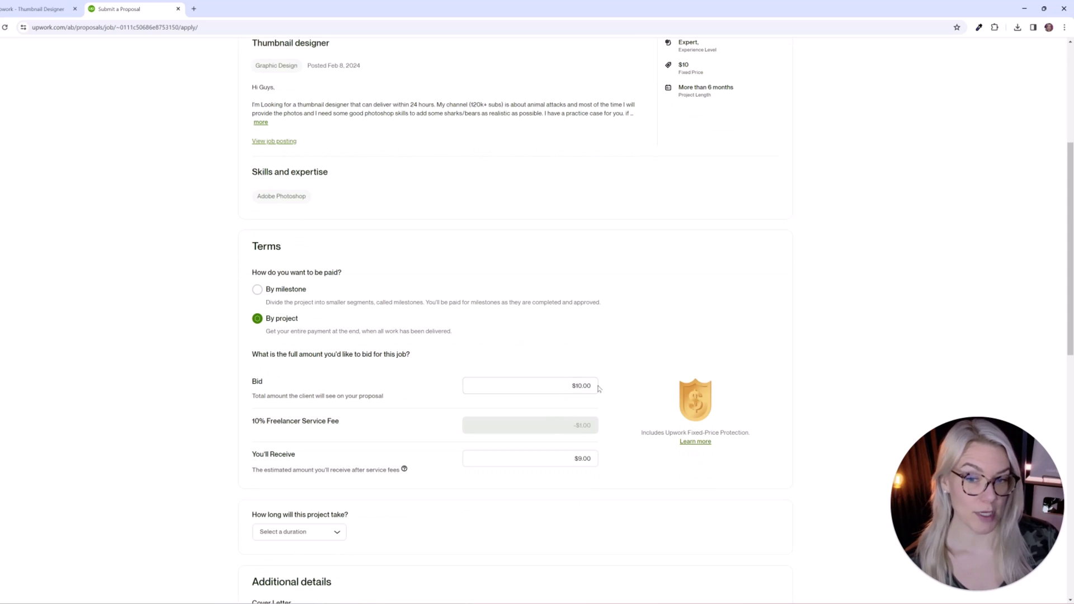
{"action": "left_click", "coordinate": [575, 385]}
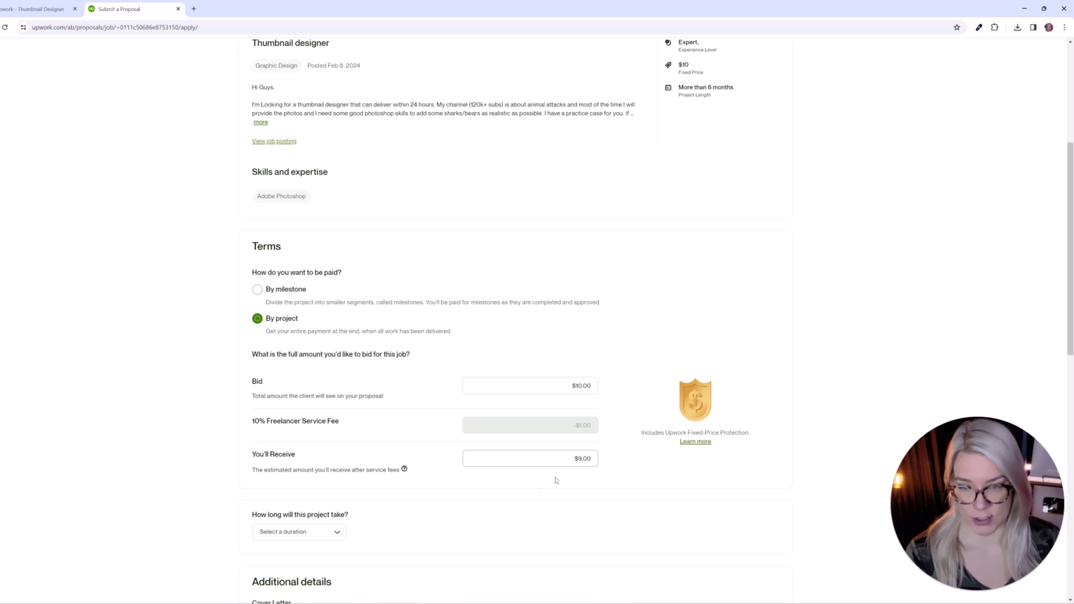
- Look over the project duration choices, Cover Letter box and Boost section without filling them
{"action": "scroll", "coordinate": [509, 485], "scroll_direction": "down", "scroll_amount": 2}
{"action": "left_click", "coordinate": [315, 442]}
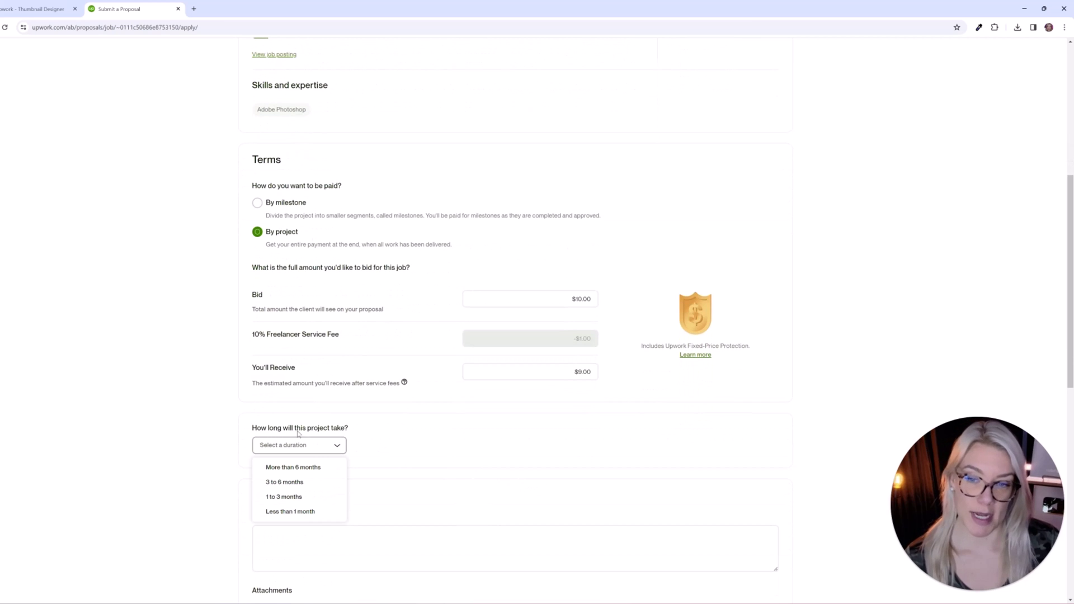
{"action": "left_click", "coordinate": [391, 537]}
{"action": "scroll", "coordinate": [314, 458], "scroll_direction": "down", "scroll_amount": 2}
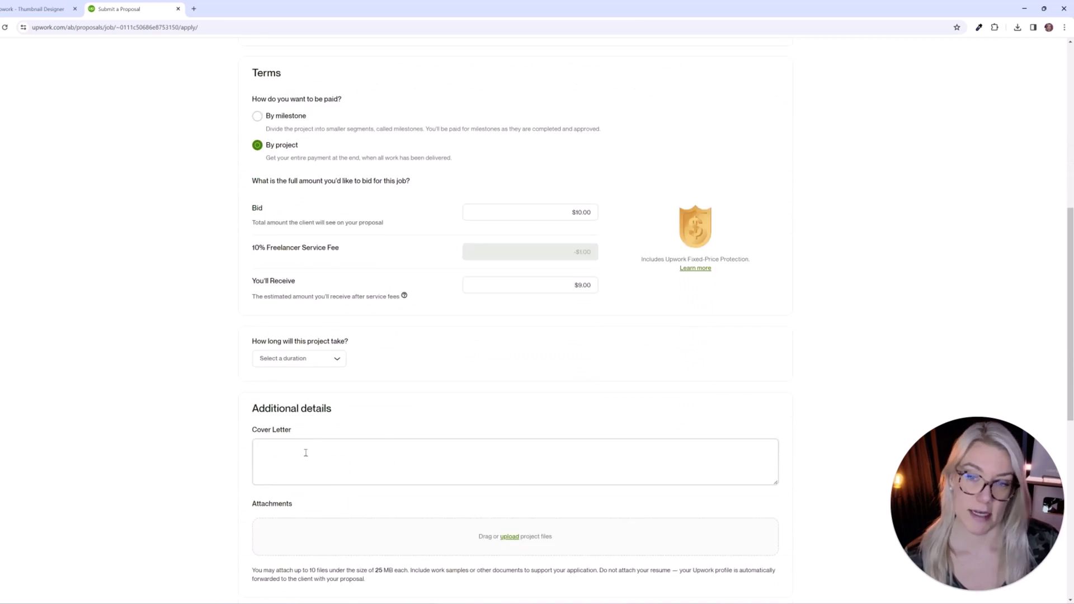
{"action": "left_click", "coordinate": [289, 461]}
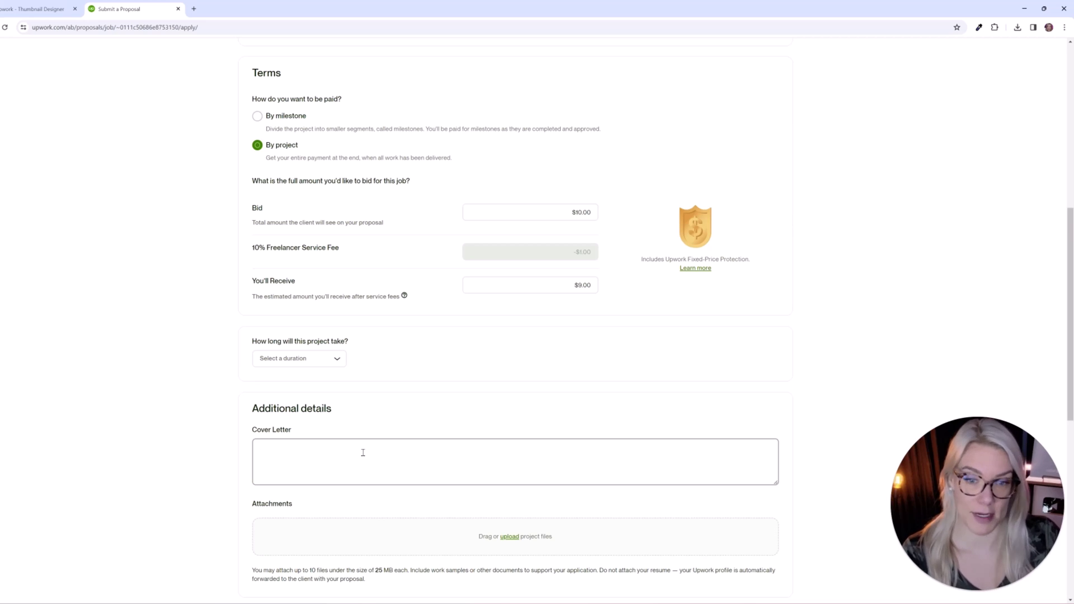
{"action": "scroll", "coordinate": [361, 451], "scroll_direction": "down", "scroll_amount": 4}
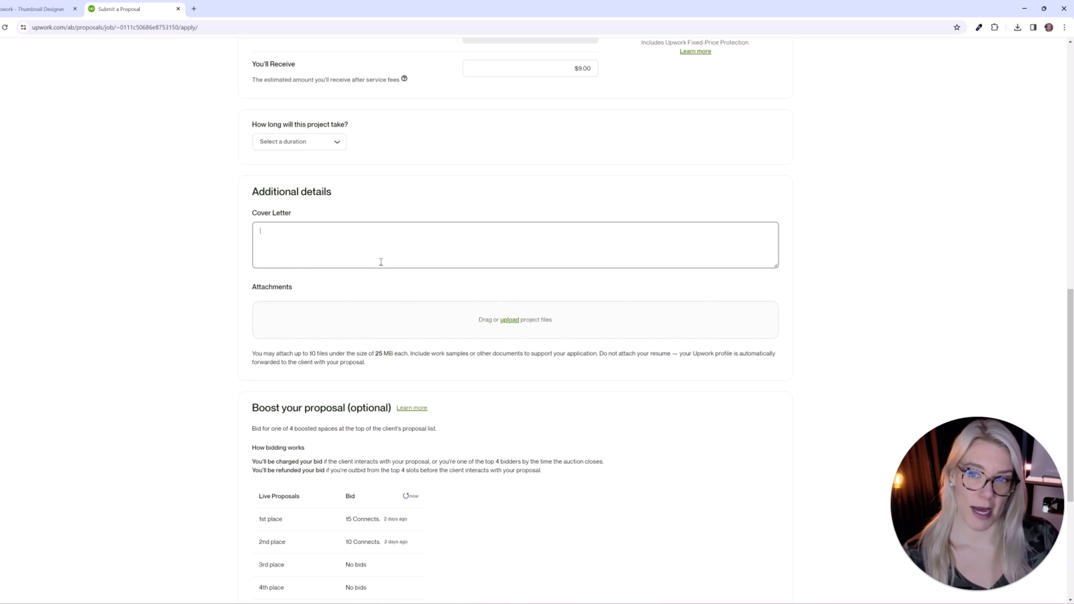
{"action": "scroll", "coordinate": [380, 257], "scroll_direction": "down", "scroll_amount": 3}
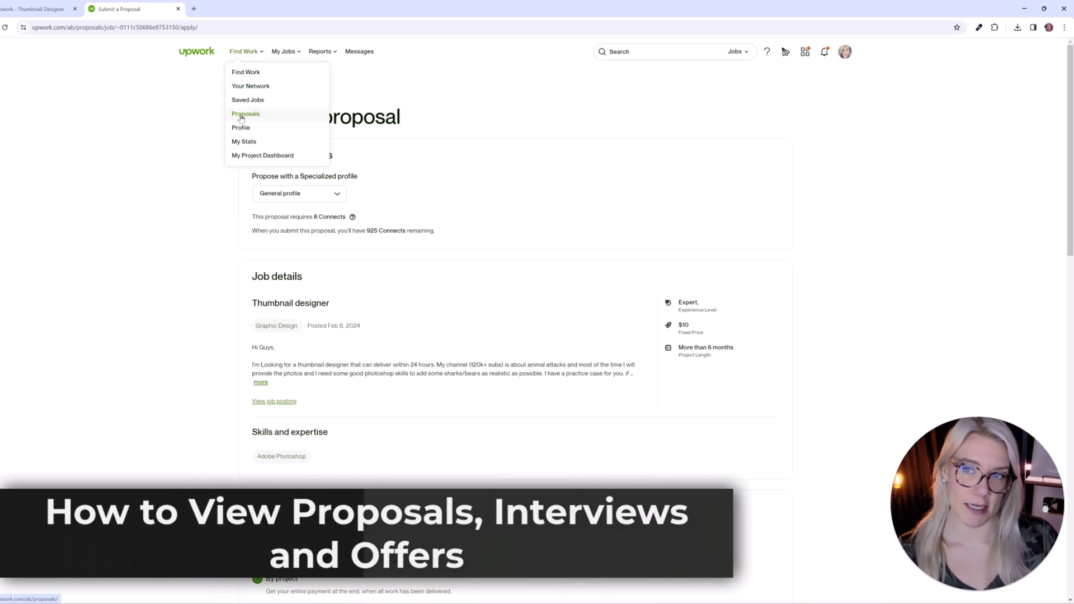
- Go to the My proposals list of submitted proposals
{"action": "left_click", "coordinate": [263, 115]}
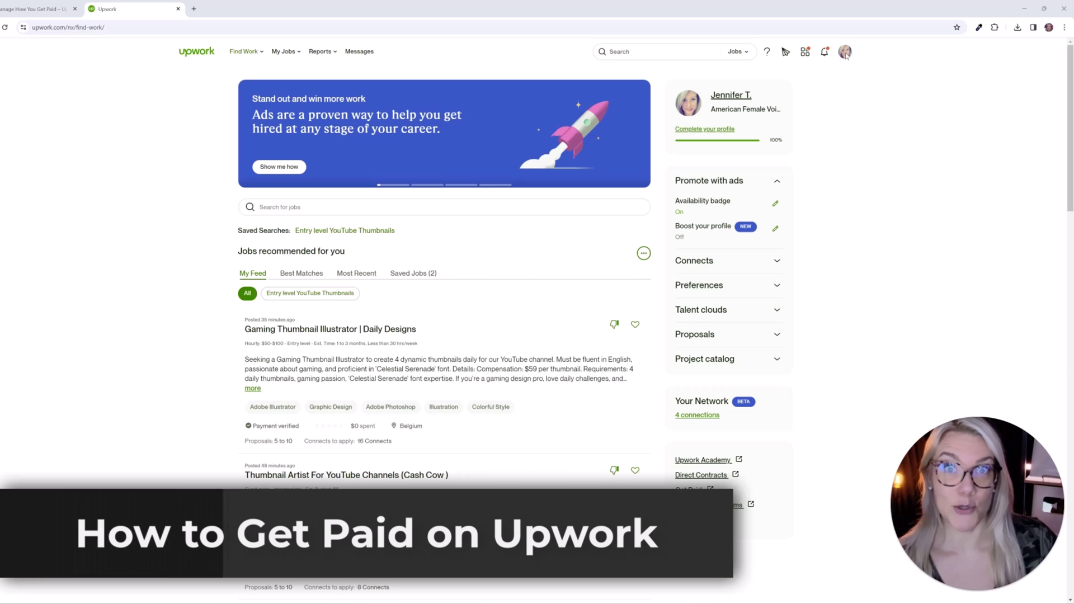
{"action": "left_click", "coordinate": [41, 6]}
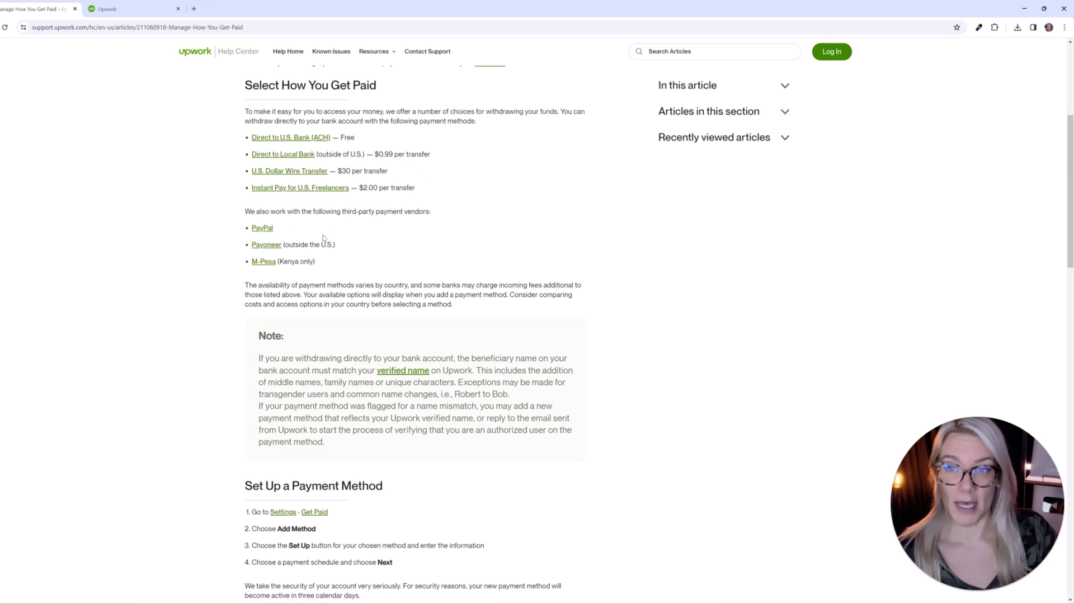
{"action": "key", "text": "ctrl+Tab"}
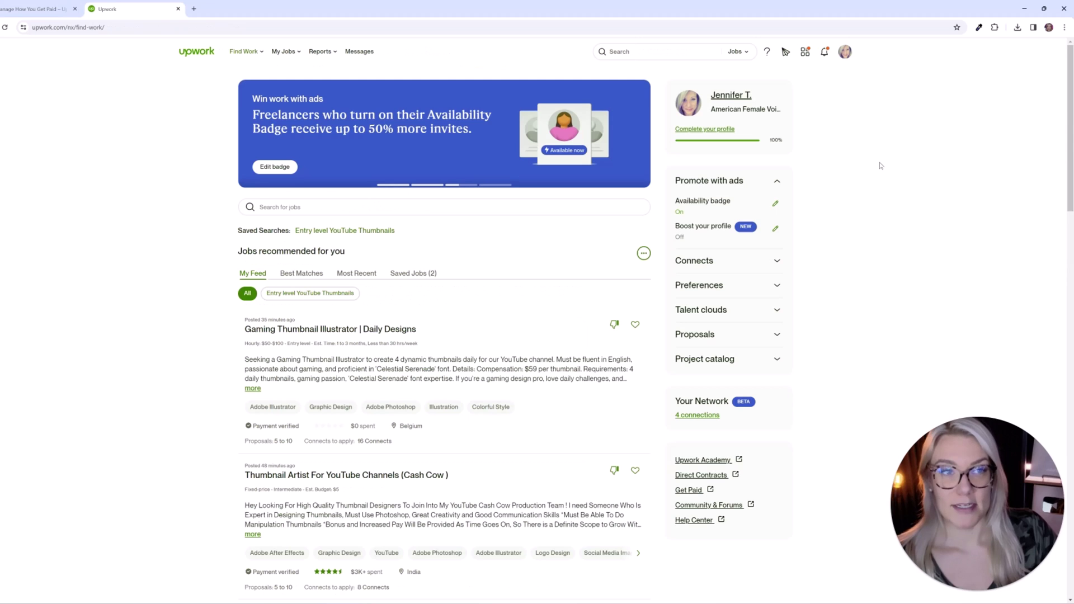
- Go to Settings > Billing & Payments > Get Paid to see the balance and withdrawal methods
{"action": "left_click", "coordinate": [845, 53]}
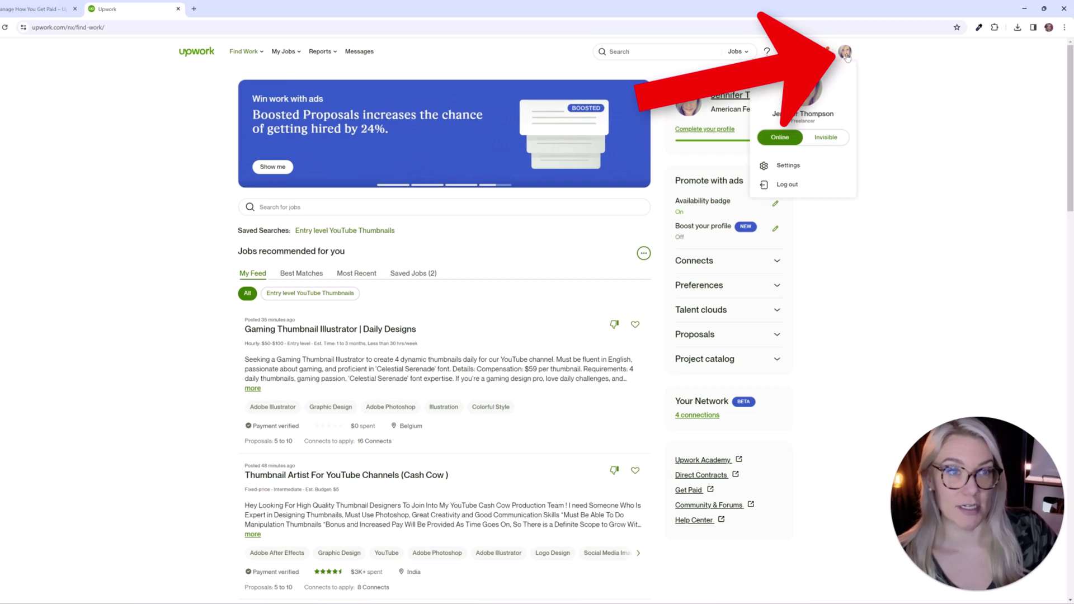
{"action": "left_click", "coordinate": [789, 165]}
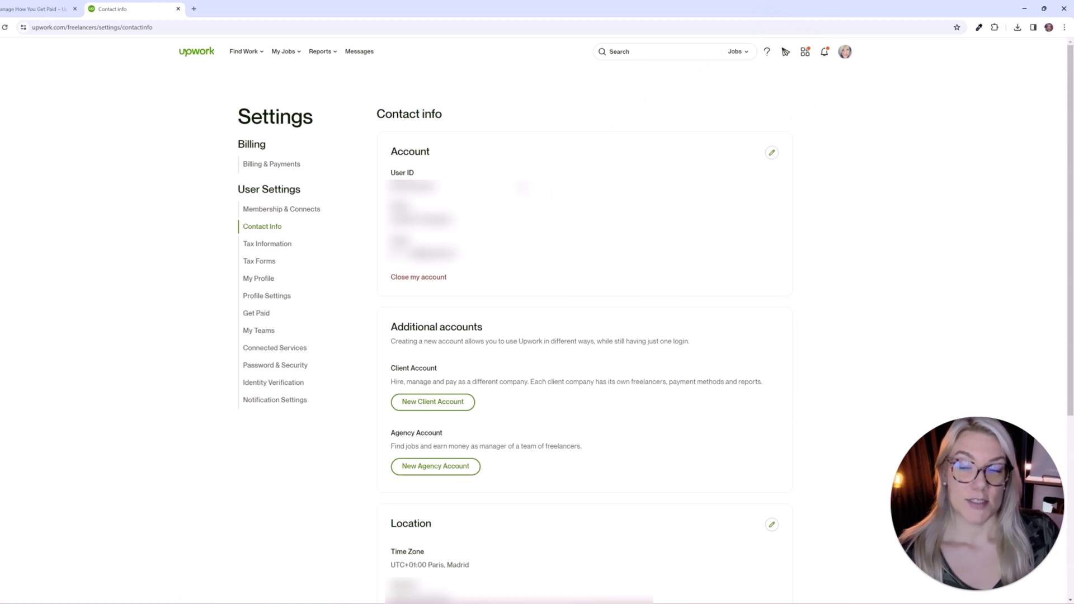
{"action": "left_click", "coordinate": [280, 165]}
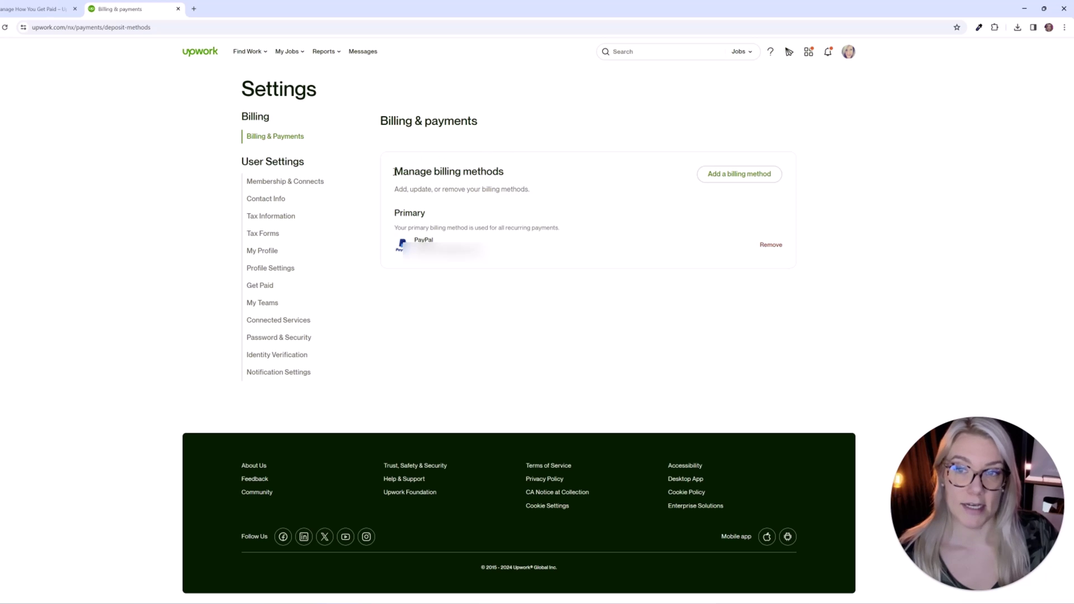
{"action": "left_click", "coordinate": [271, 287]}
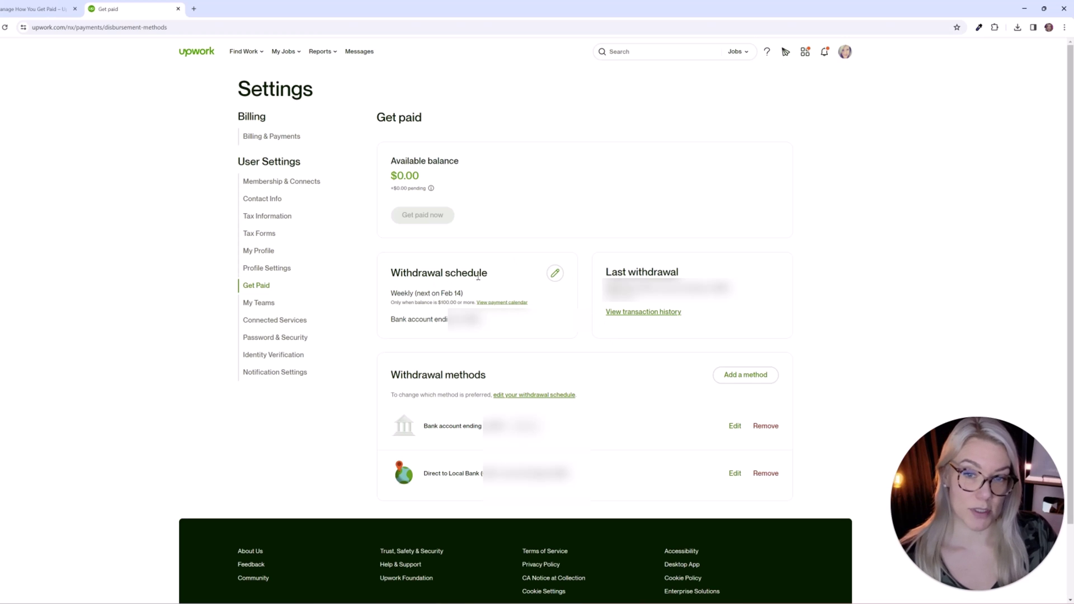
{"action": "left_click", "coordinate": [555, 274]}
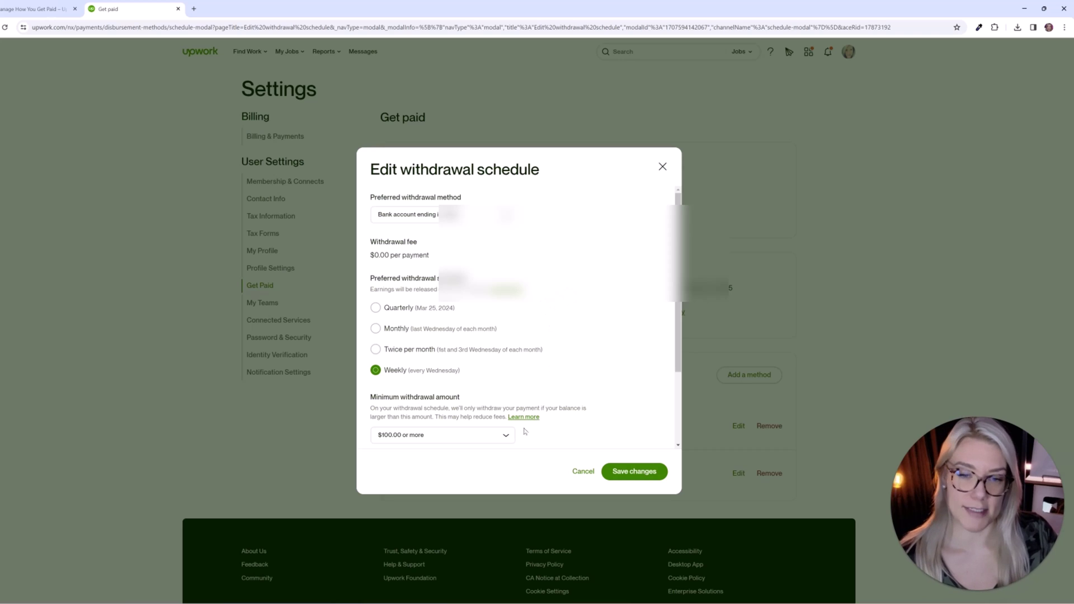
{"action": "left_click", "coordinate": [506, 434]}
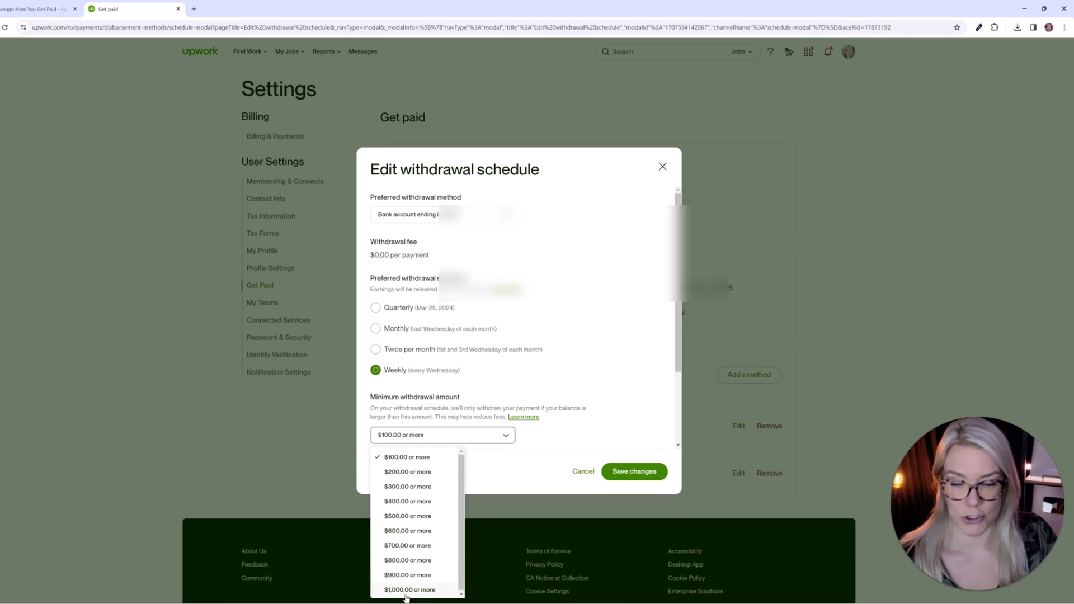
{"action": "left_click", "coordinate": [580, 430]}
{"action": "left_click", "coordinate": [583, 471]}
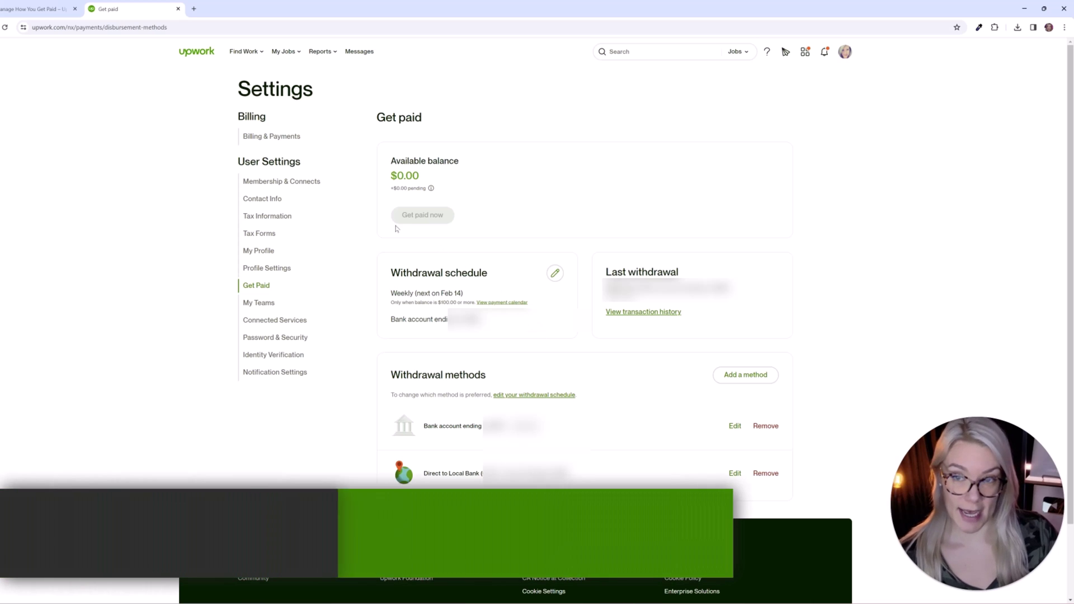
- From Membership & Connects, review the Connects bundles and keep '10 for $1.50'
{"action": "left_click", "coordinate": [272, 185]}
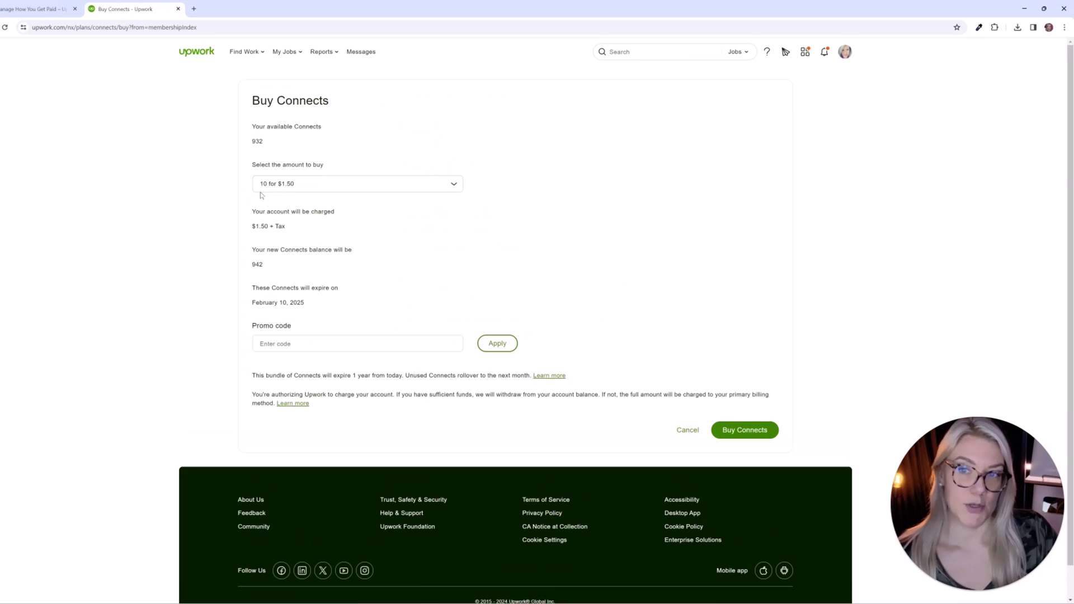
{"action": "left_click", "coordinate": [276, 184]}
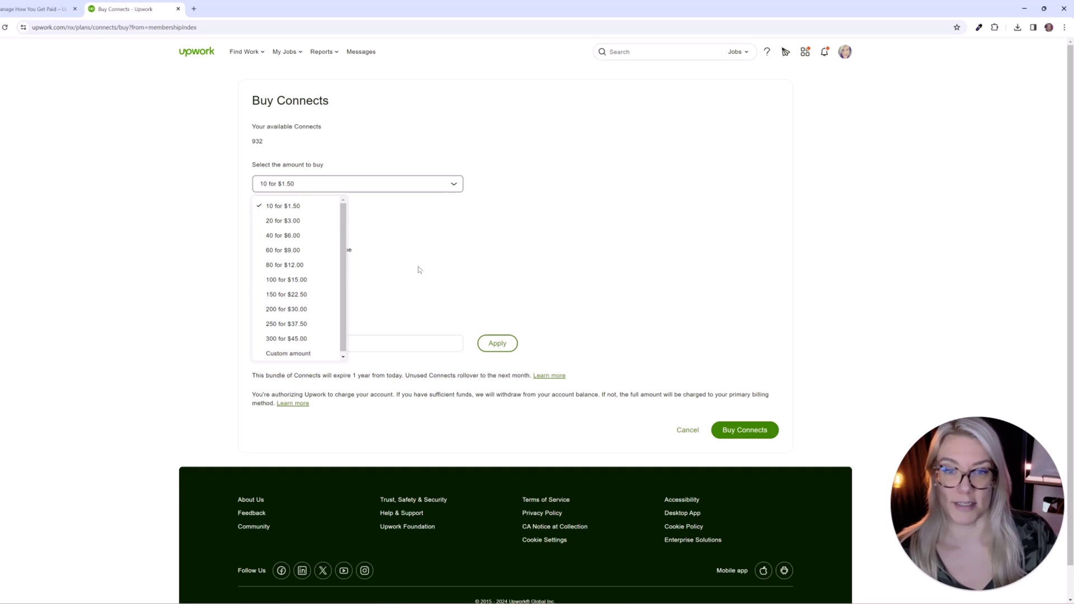
{"action": "left_click", "coordinate": [419, 270]}
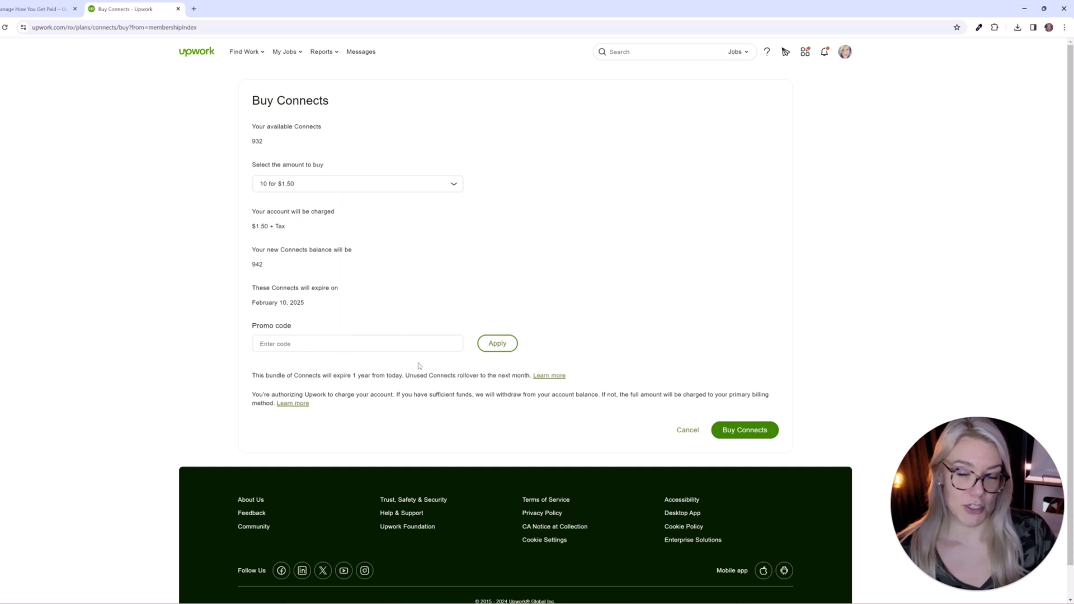